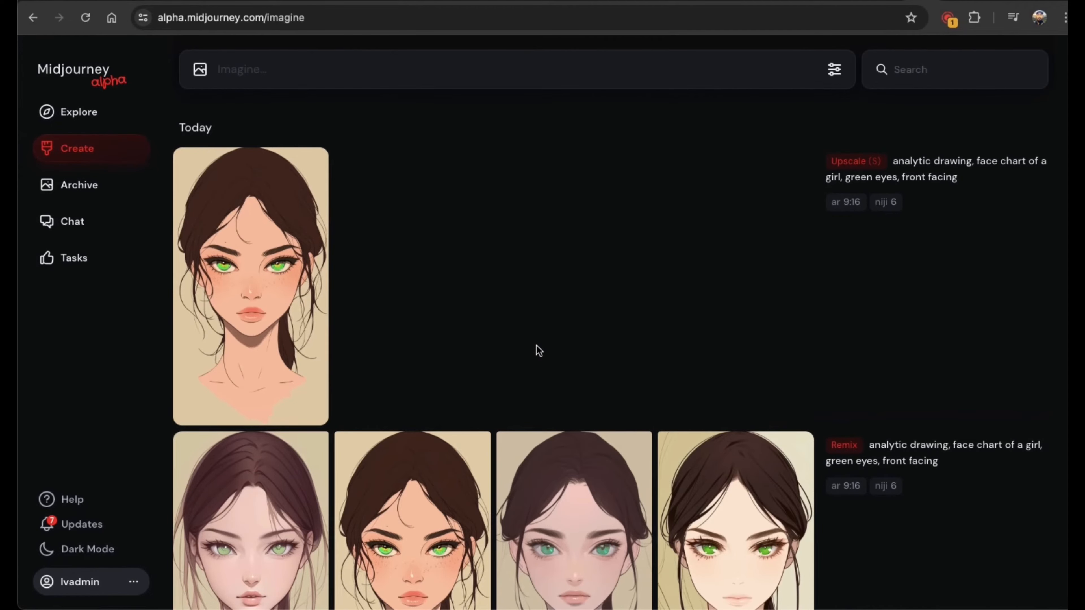
# - Open the upscaled niji 6 portrait of the green-eyed girl and start a subtle remix of it
pyautogui.click(299, 310)
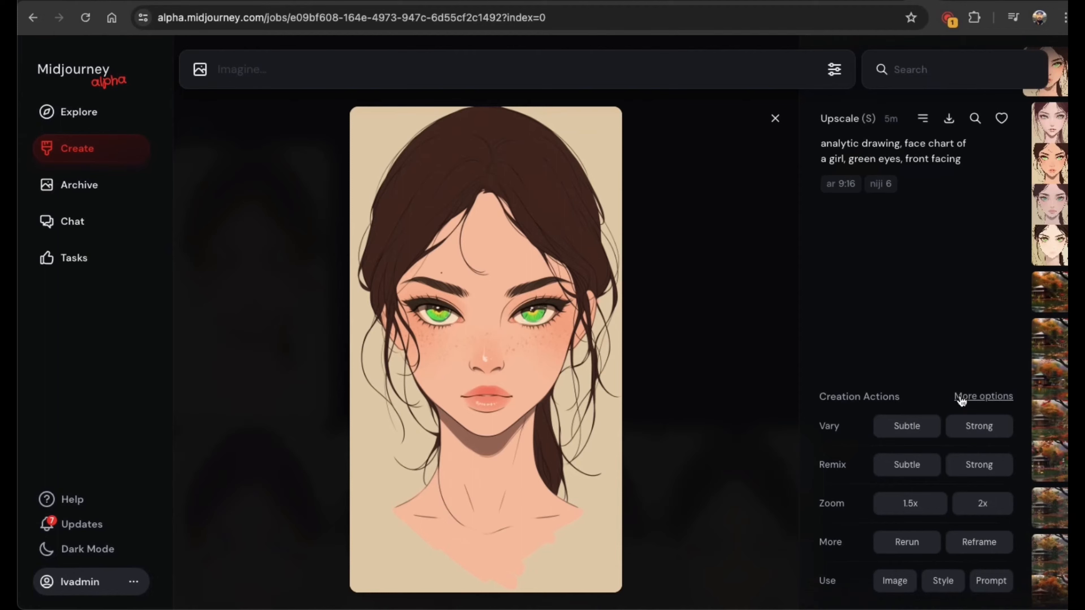
pyautogui.click(981, 400)
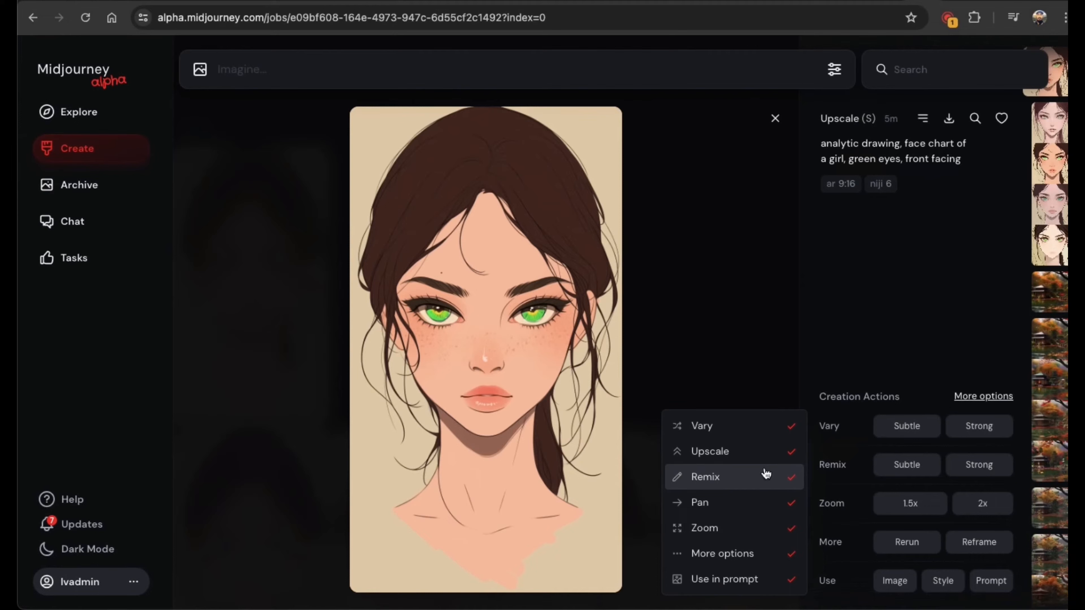
pyautogui.click(969, 394)
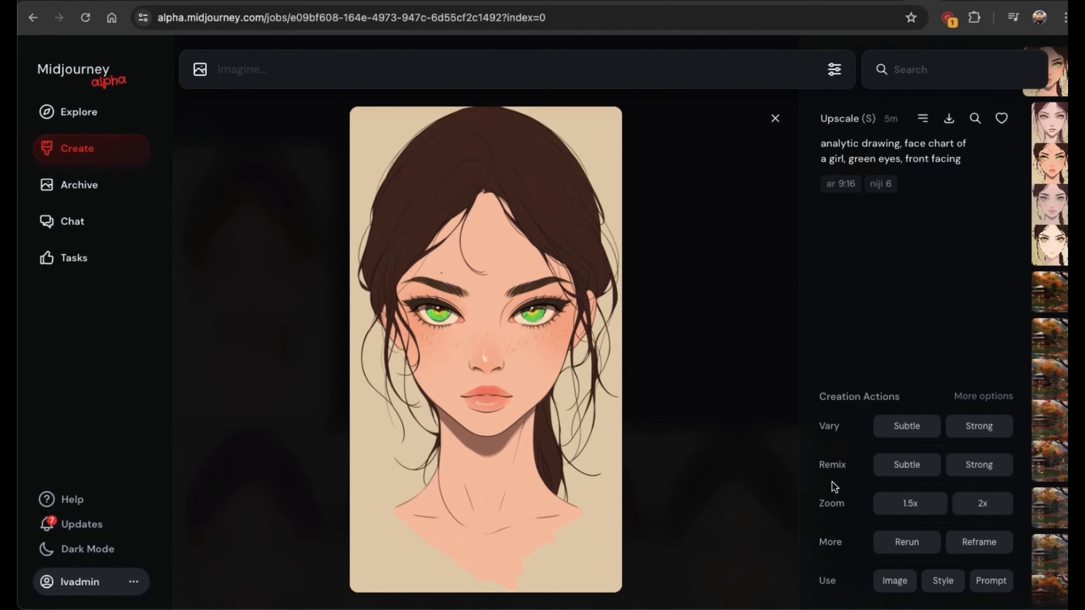
pyautogui.click(907, 465)
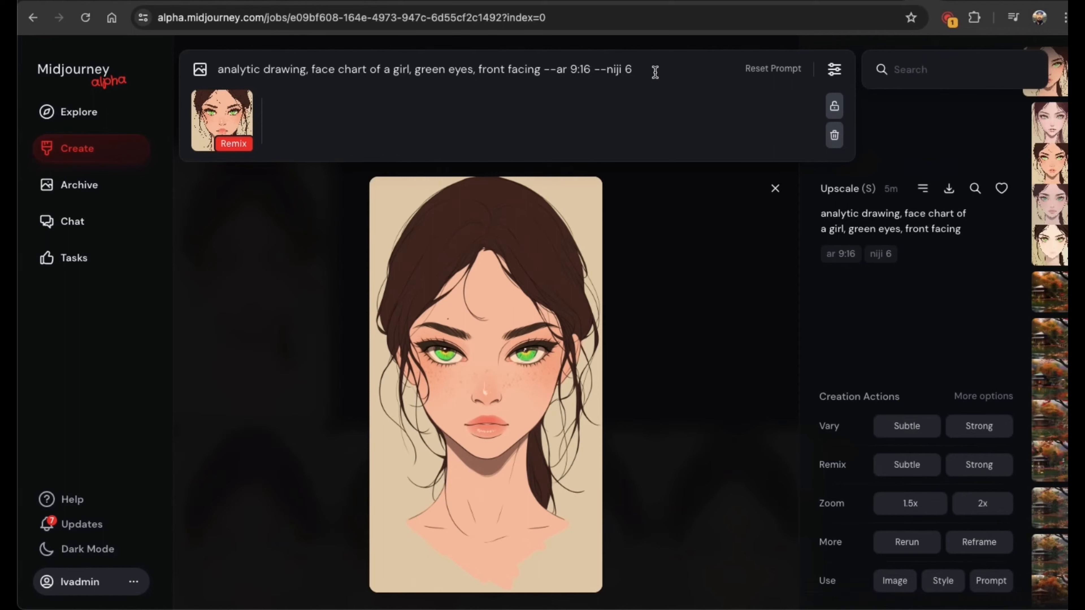
# - Remove the --niji 6 parameter from the remix prompt, leaving --ar 9:16 at the end
pyautogui.press('BackSpace')
pyautogui.press('BackSpace')
pyautogui.press('BackSpace')
pyautogui.press('BackSpace')
pyautogui.press('BackSpace')
pyautogui.press('BackSpace')
pyautogui.press('BackSpace')
pyautogui.press('BackSpace')
pyautogui.press('BackSpace')
# - Set the model version to 5.1 and submit the subtle remix
pyautogui.click(835, 71)
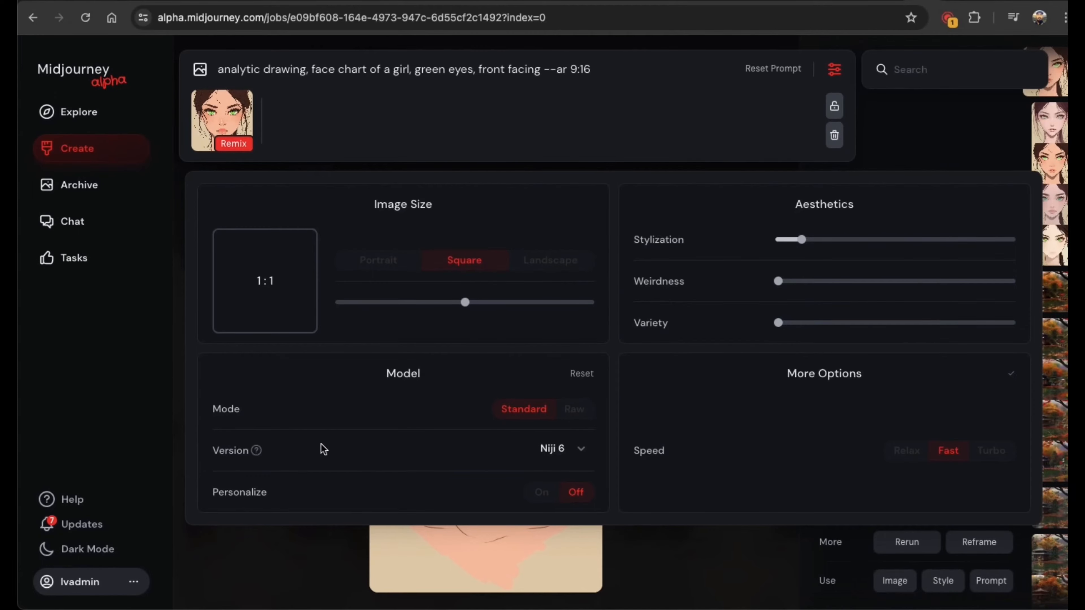
pyautogui.click(588, 456)
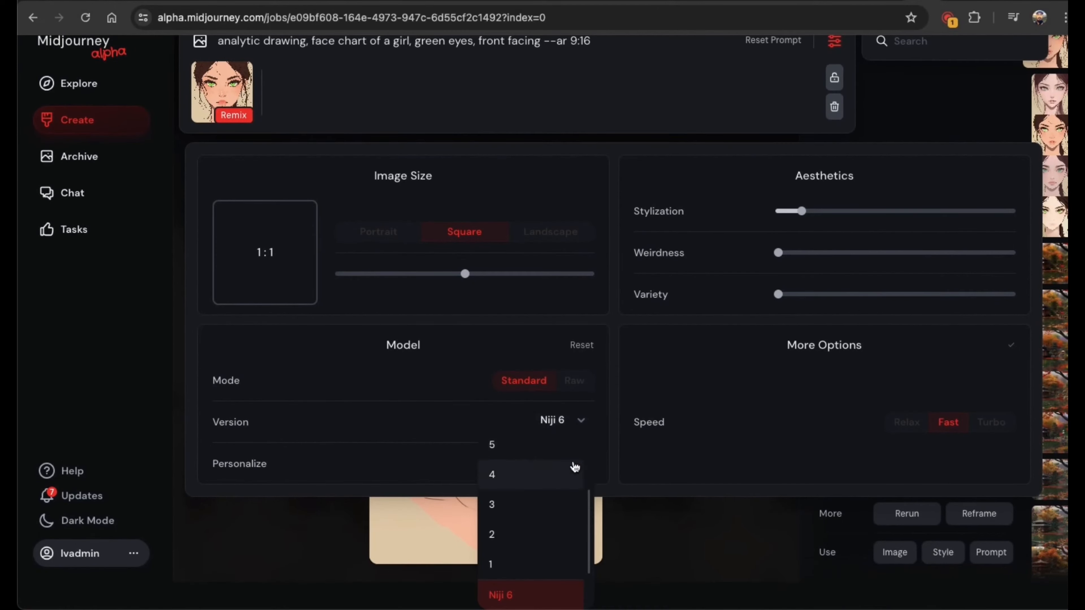
pyautogui.scroll(-1, 538, 479)
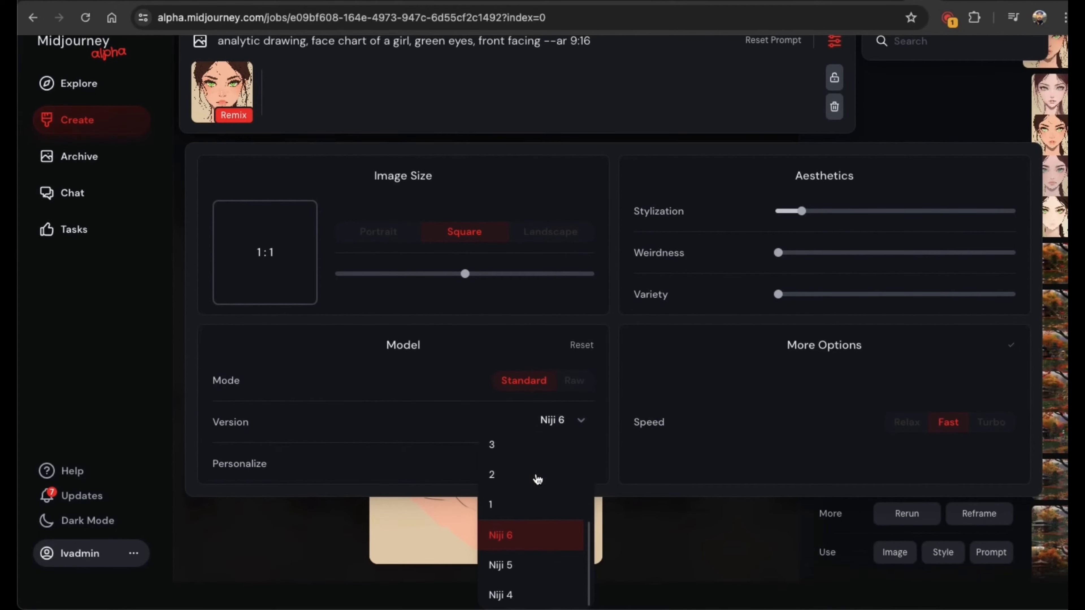
pyautogui.scroll(3, 537, 479)
pyautogui.scroll(2, 537, 478)
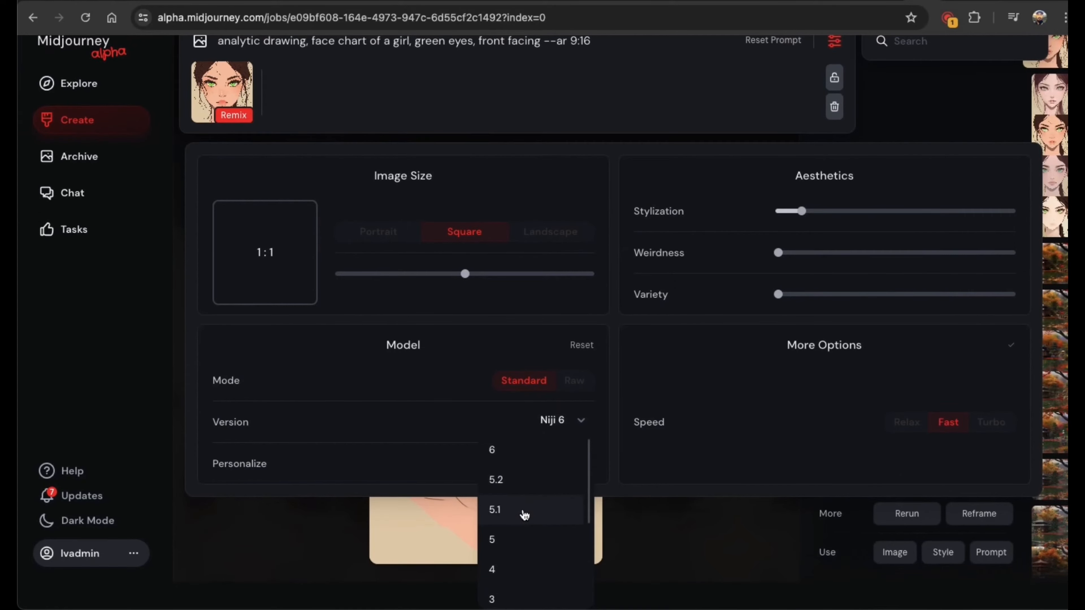
pyautogui.click(525, 516)
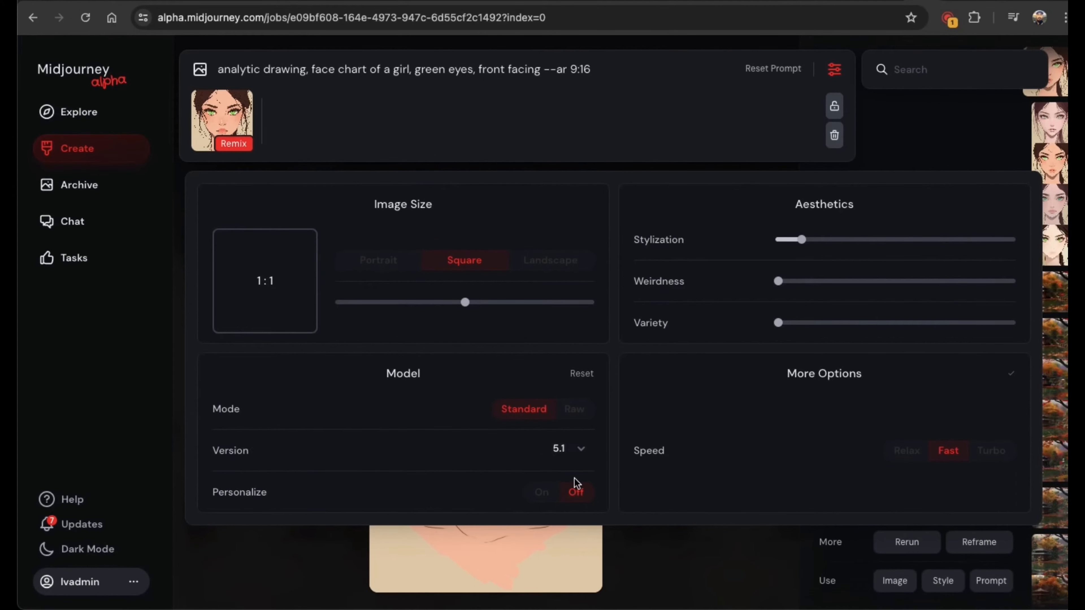
pyautogui.click(835, 69)
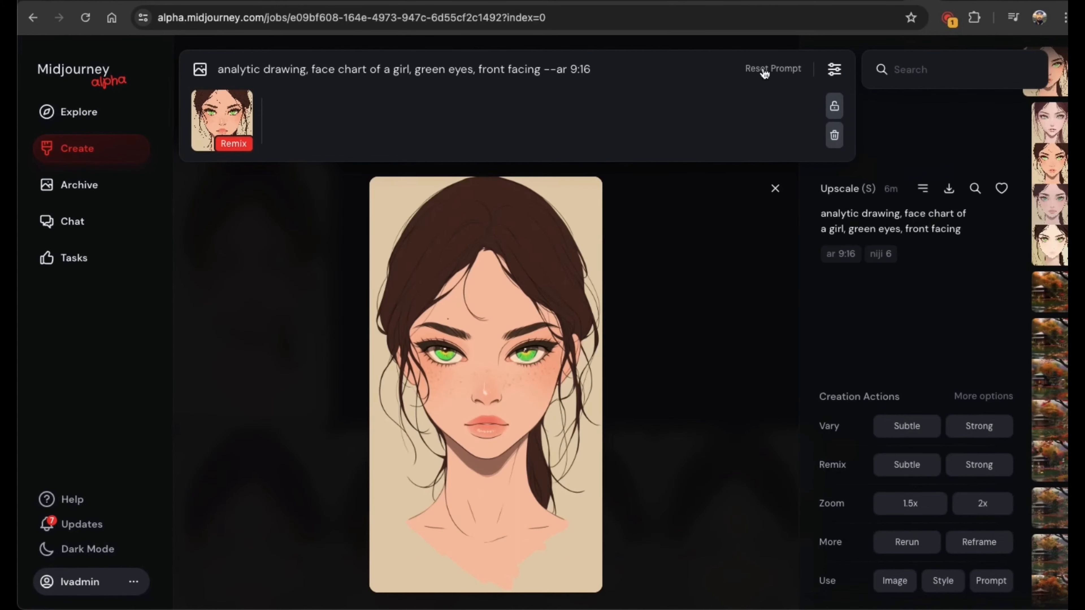
pyautogui.click(661, 68)
pyautogui.press('Return')
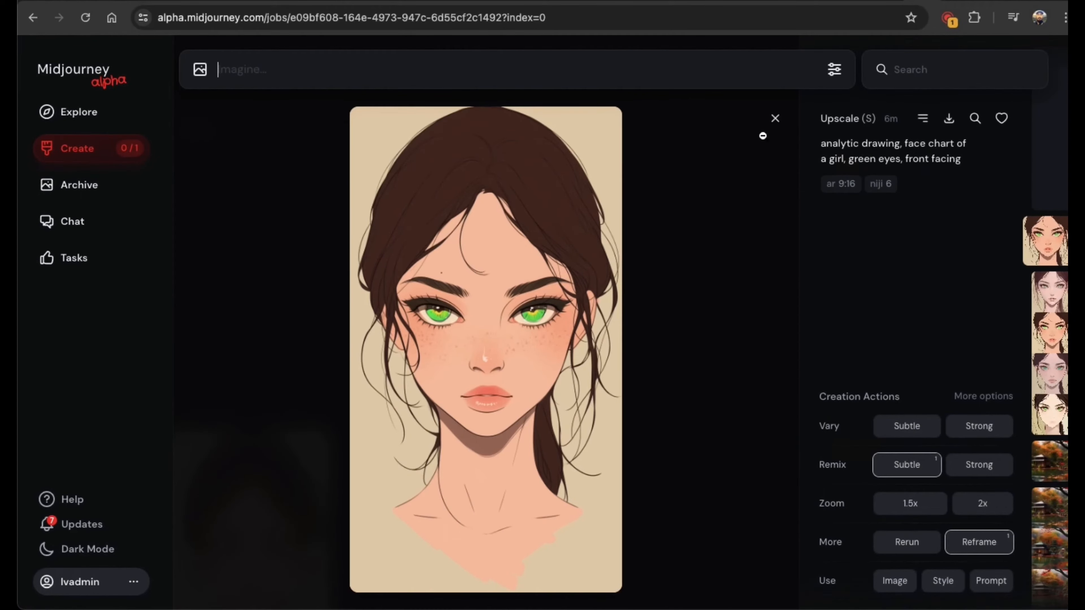
# - Examine the four version 5.1 remix images in large view, comparing them back and forth
pyautogui.click(775, 120)
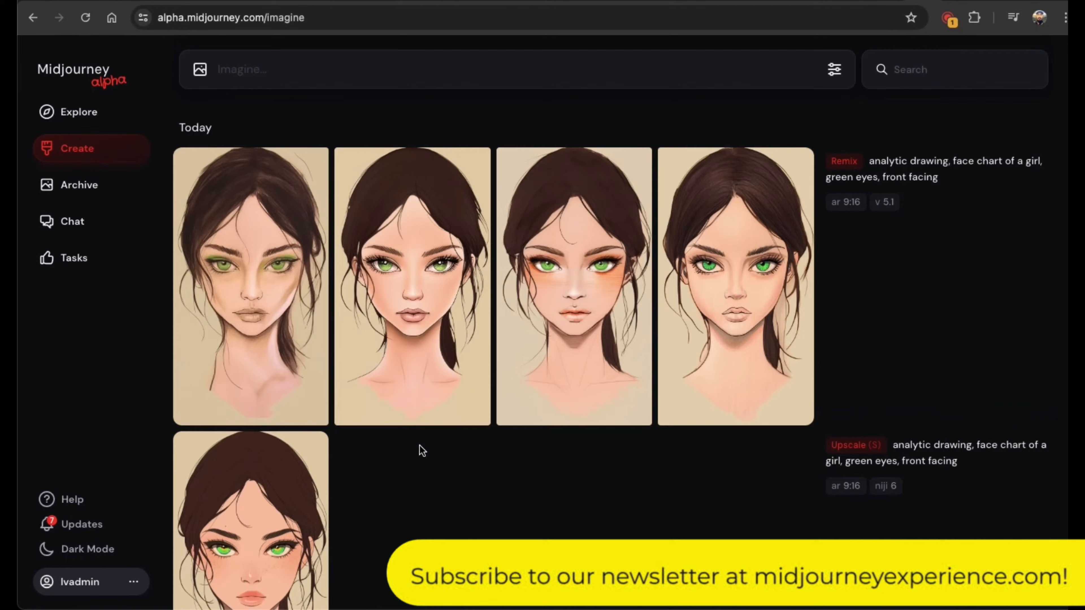
pyautogui.click(231, 355)
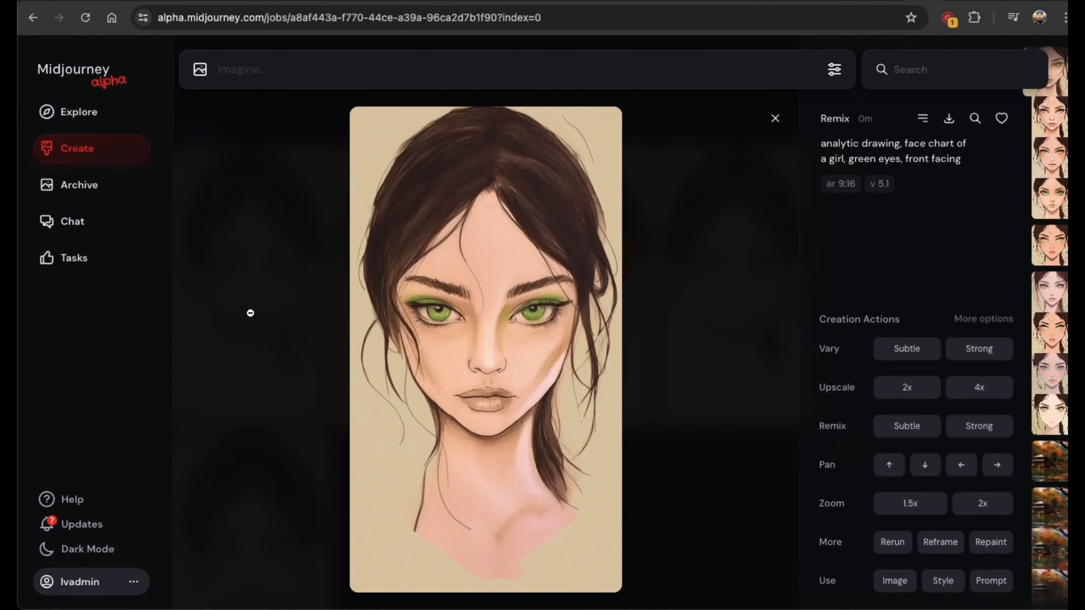
pyautogui.press('Right')
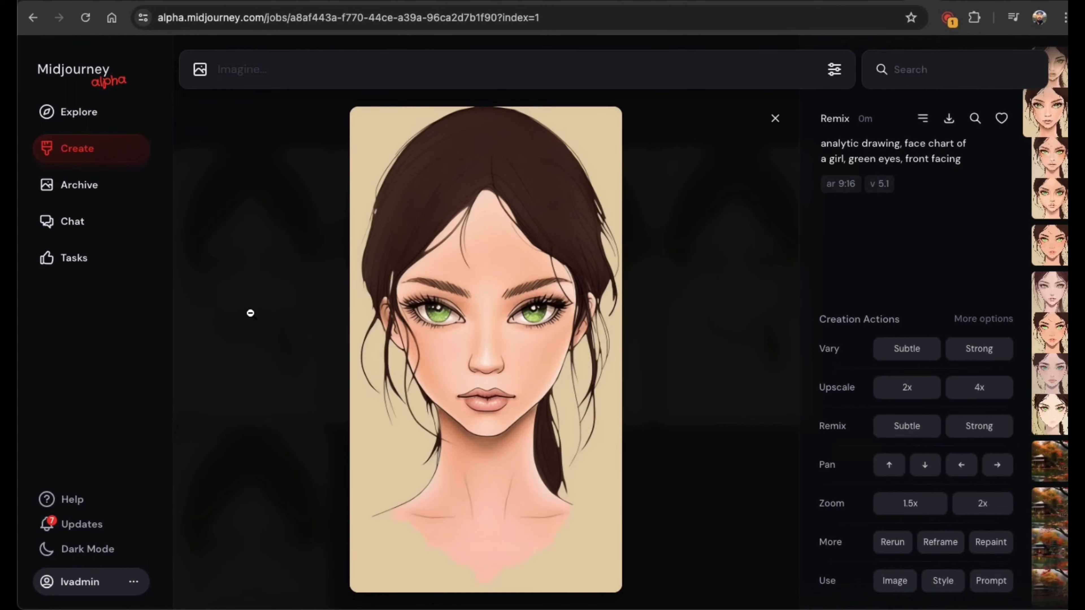
pyautogui.press('Right')
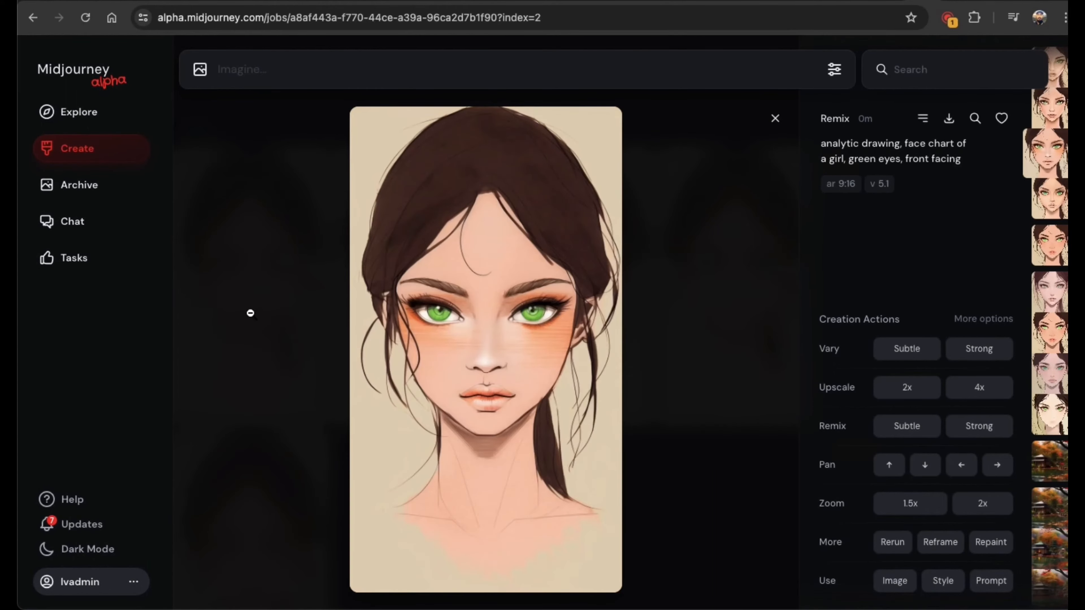
pyautogui.press('Right')
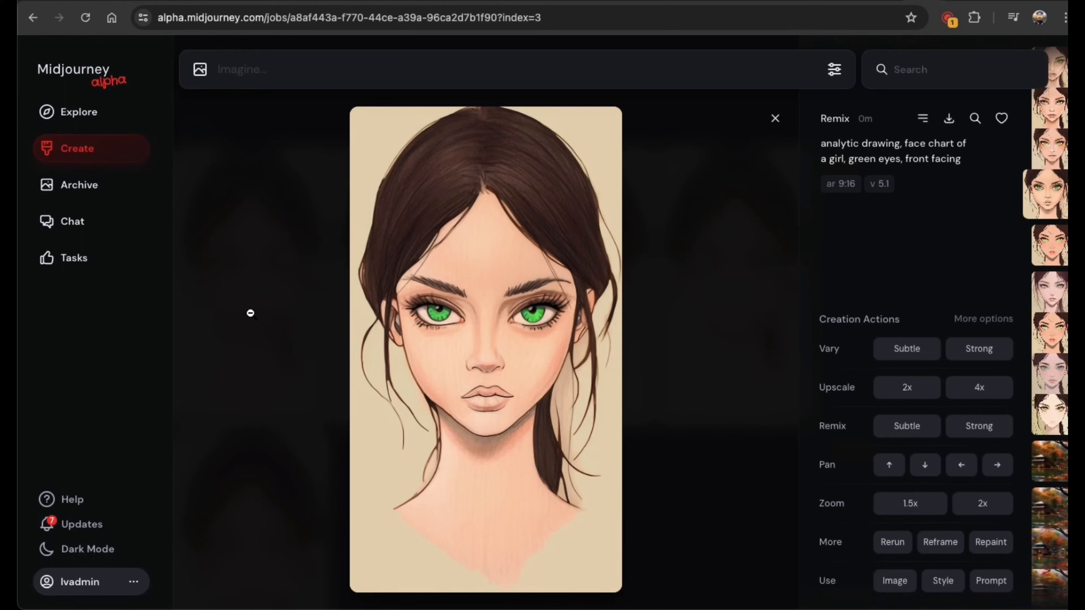
pyautogui.press('Left')
pyautogui.press('Left')
pyautogui.press('Left')
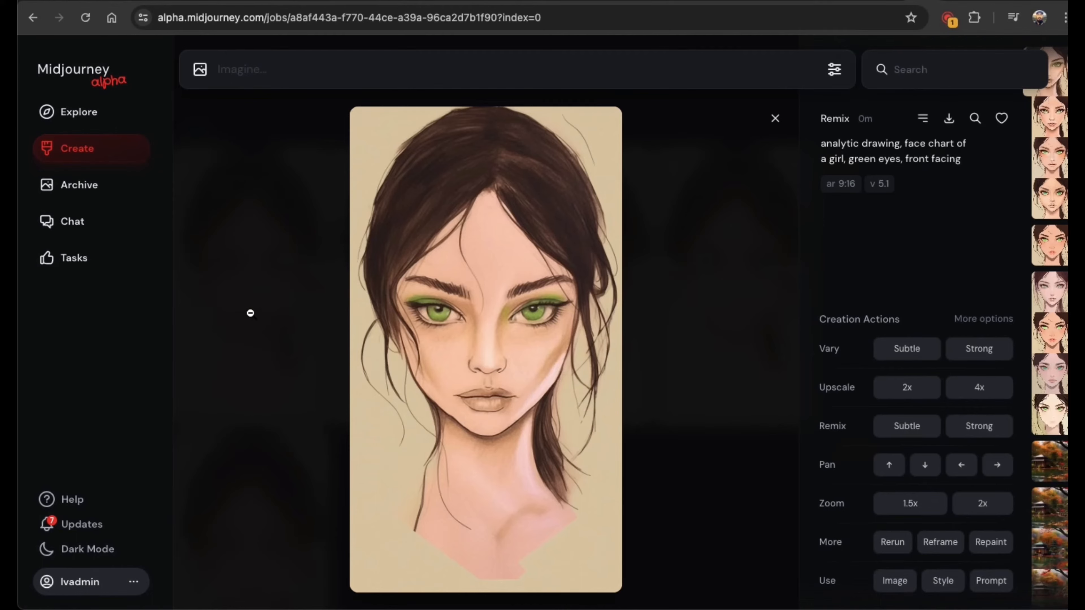
pyautogui.press('Right')
pyautogui.press('Right')
pyautogui.press('Right')
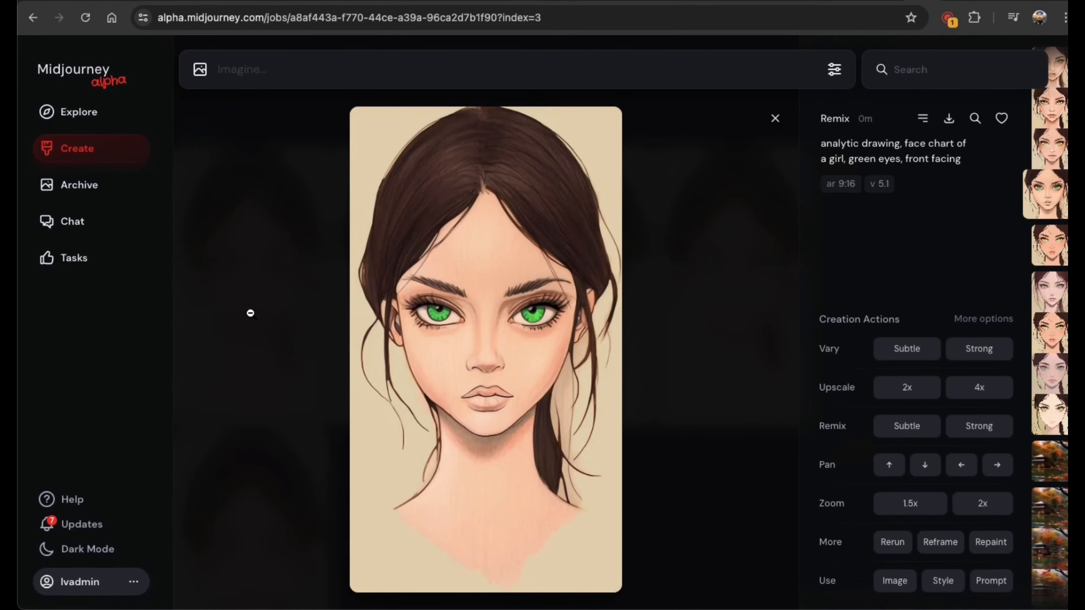
pyautogui.press('Left')
pyautogui.press('Left')
pyautogui.press('Left')
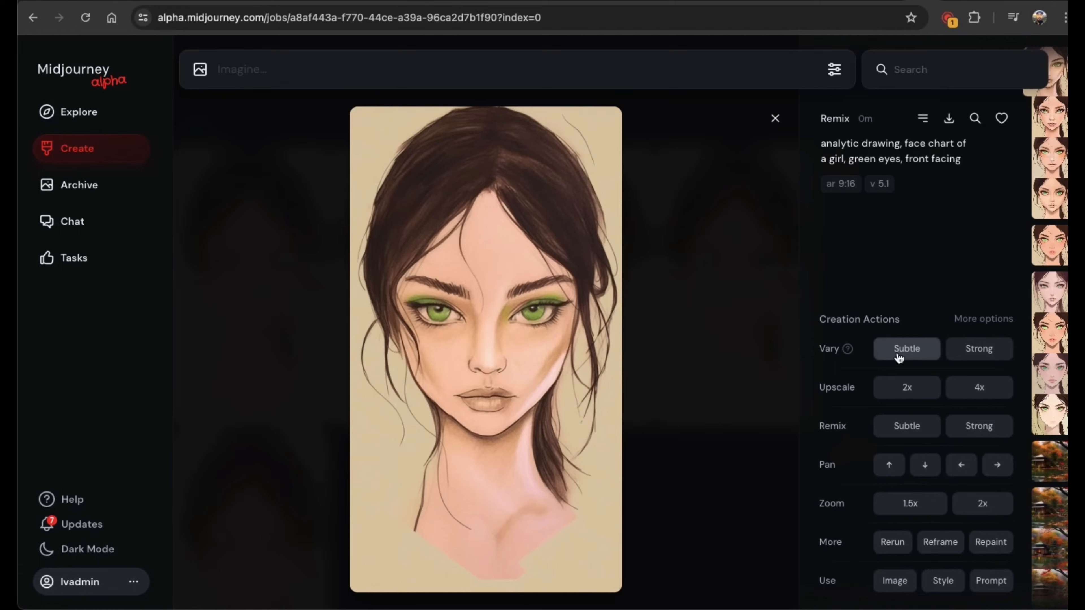
# - Upscale the first and the fourth version 5.1 remix images by 2x
pyautogui.click(897, 389)
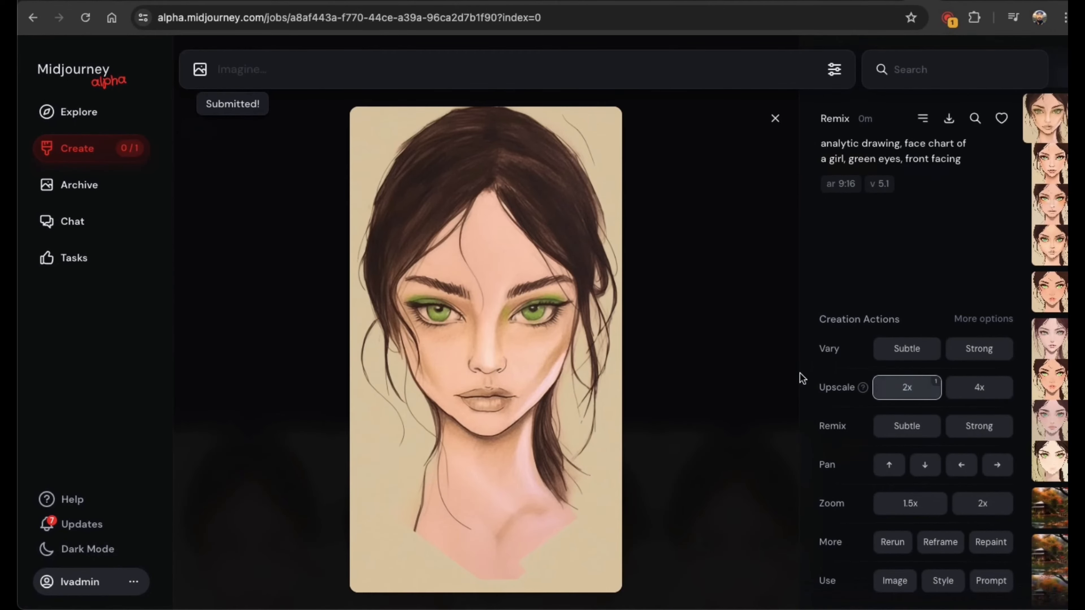
pyautogui.press('Right')
pyautogui.press('Right')
pyautogui.press('Right')
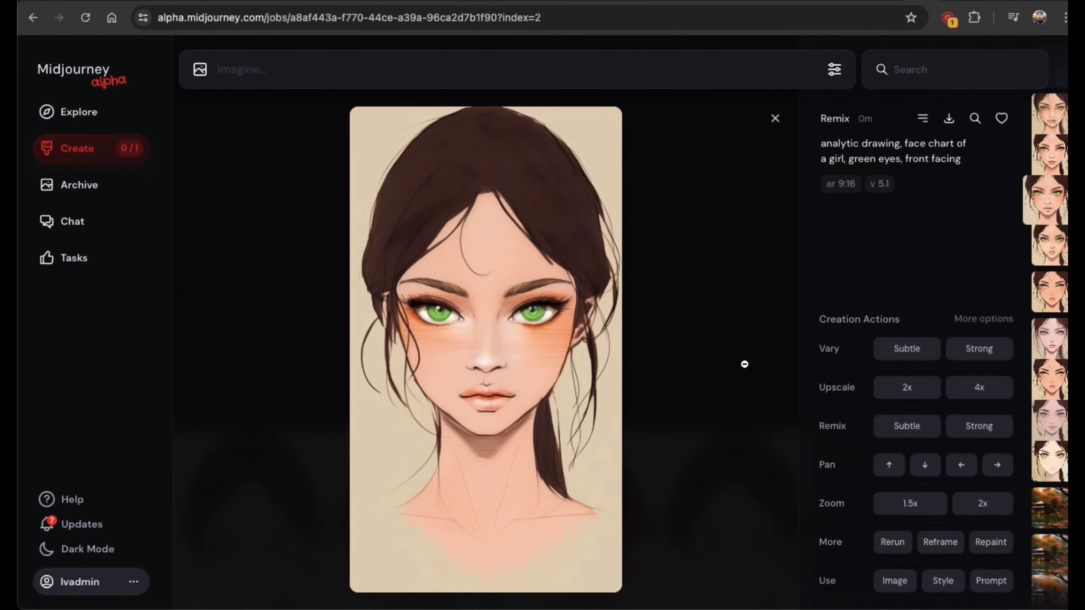
pyautogui.click(893, 390)
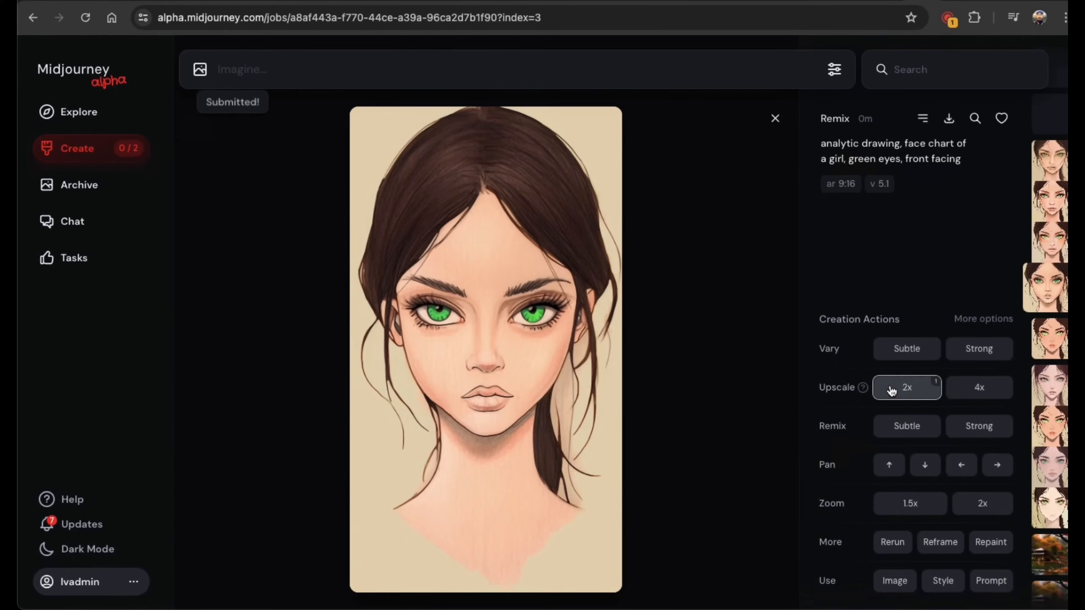
# - Look at the original upscaled niji 6 portrait again and return to the creation feed
pyautogui.click(777, 120)
pyautogui.scroll(-4, 554, 238)
pyautogui.click(322, 396)
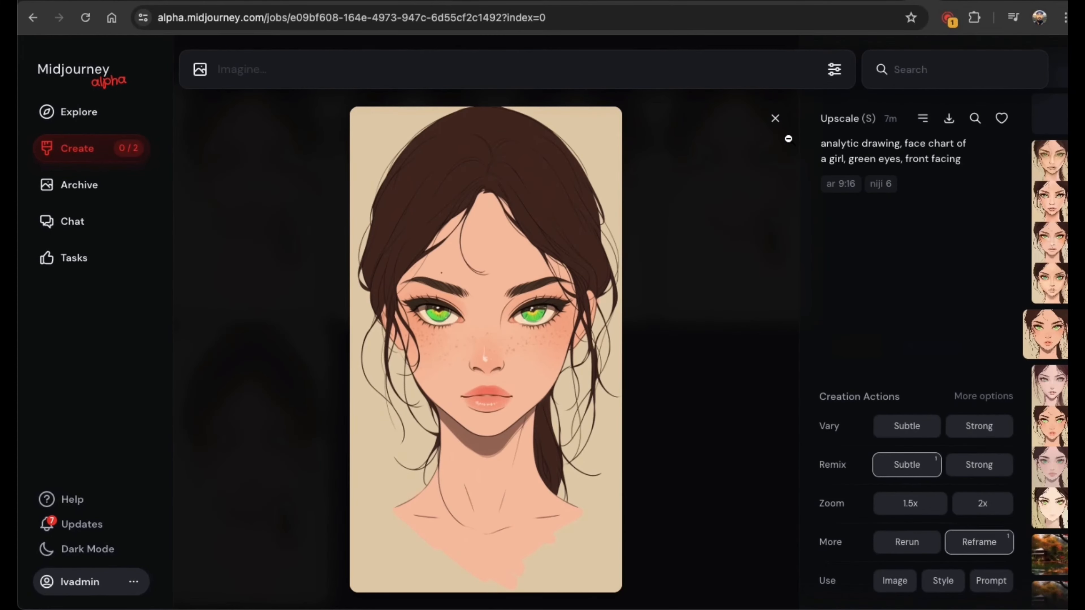
pyautogui.click(776, 119)
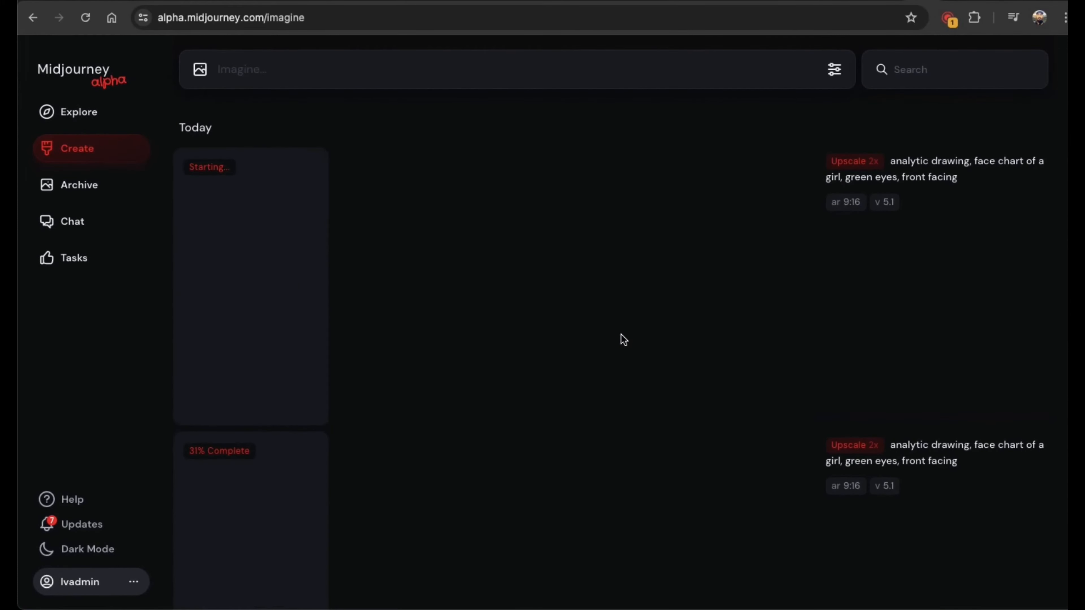
# - View the version 5.1 remix images from the first to the fourth, and enlarge the 2x upscale of the first
pyautogui.scroll(-3, 623, 339)
pyautogui.click(198, 394)
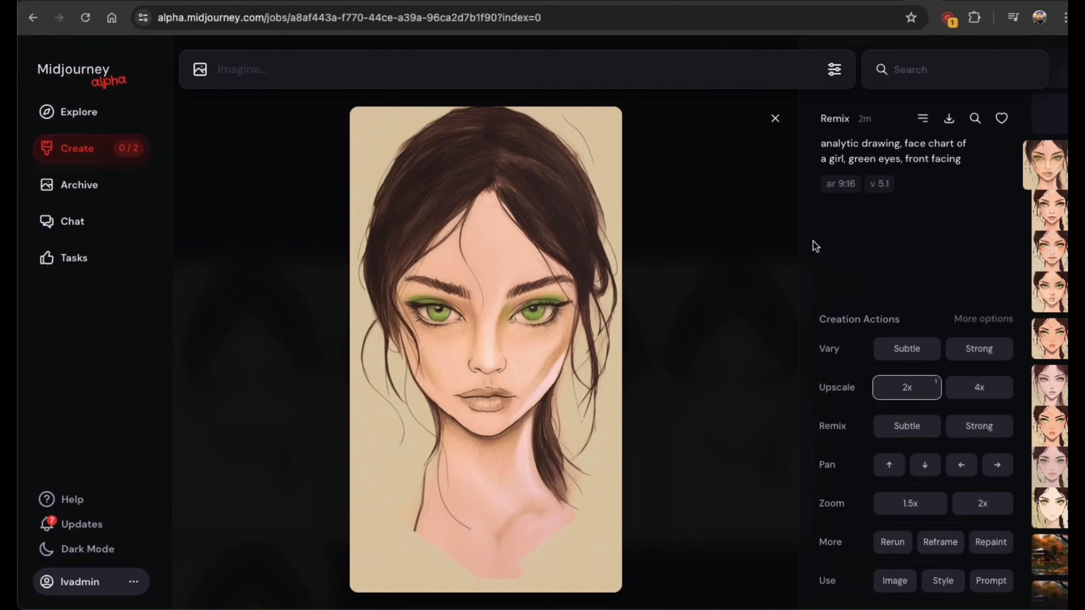
pyautogui.press('Right')
pyautogui.press('Right')
pyautogui.press('Right')
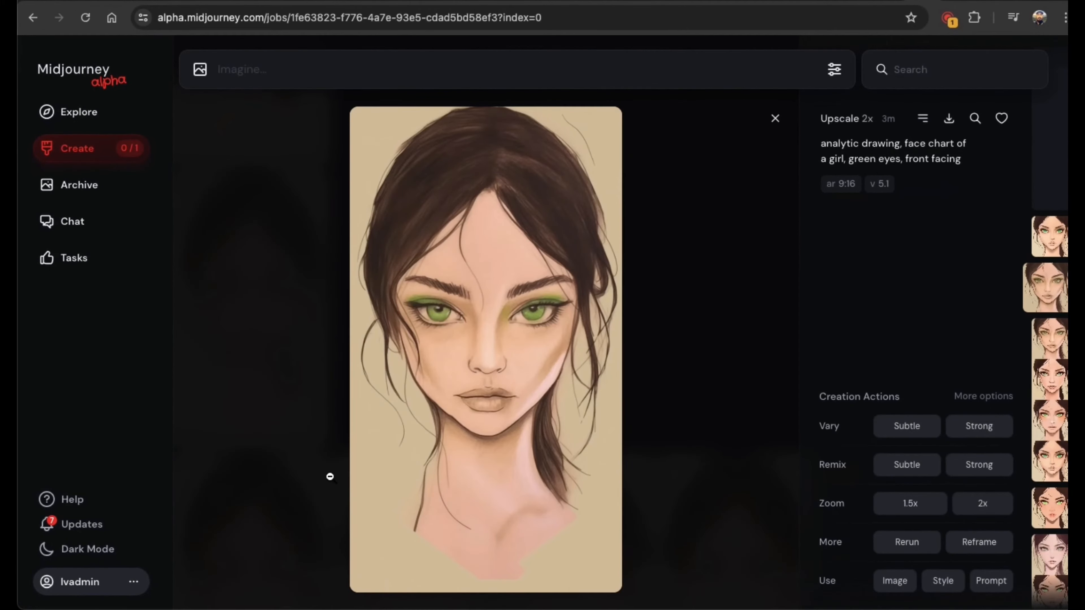
pyautogui.click(451, 407)
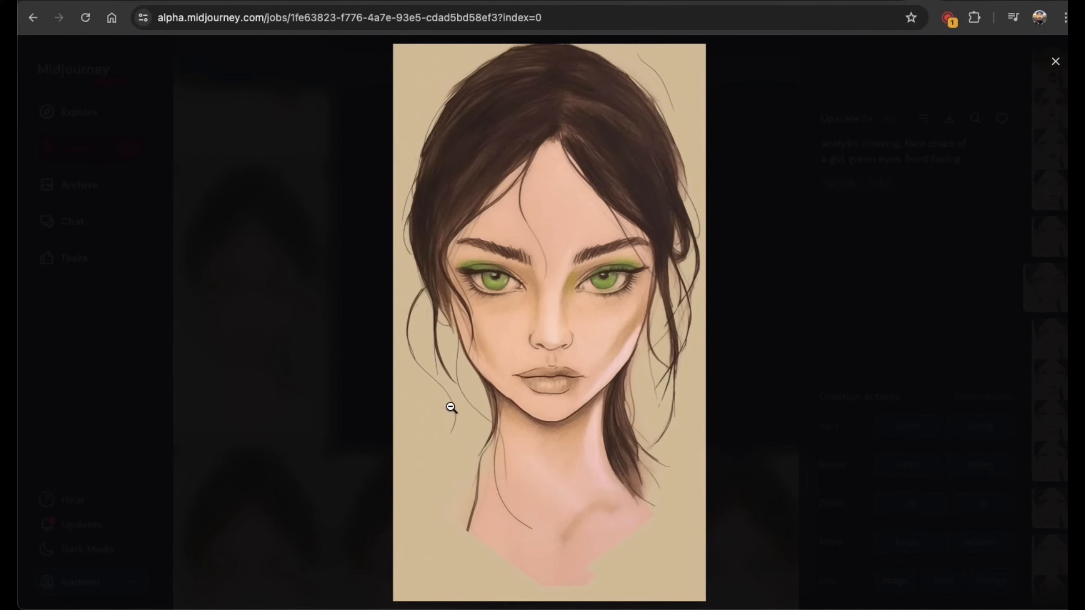
pyautogui.click(451, 408)
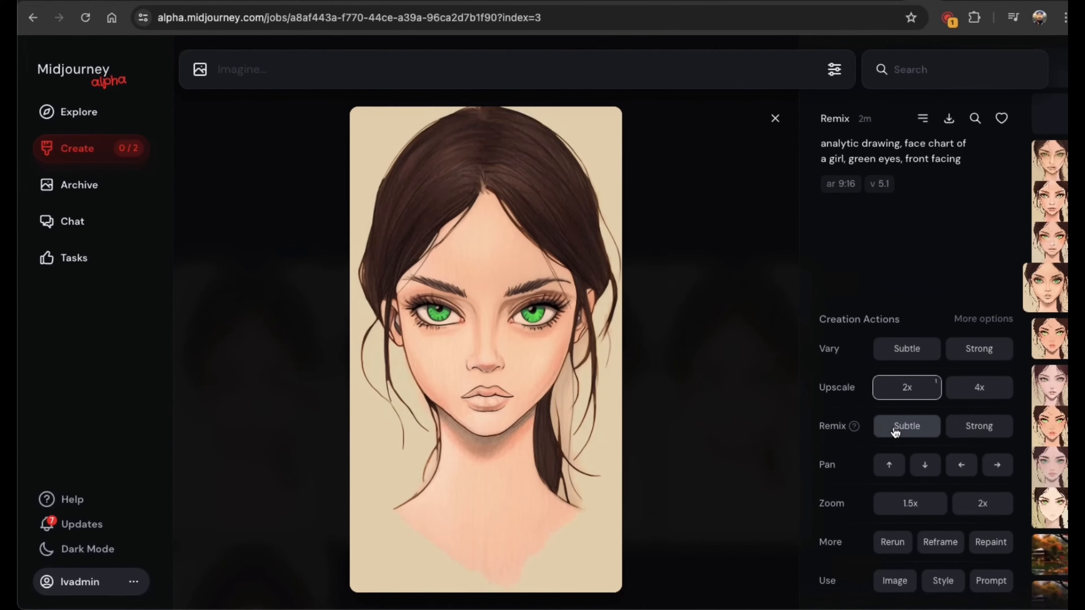
# - Start a subtle remix of the fourth version 5.1 image and remove --v 5.1 from its prompt
pyautogui.click(895, 431)
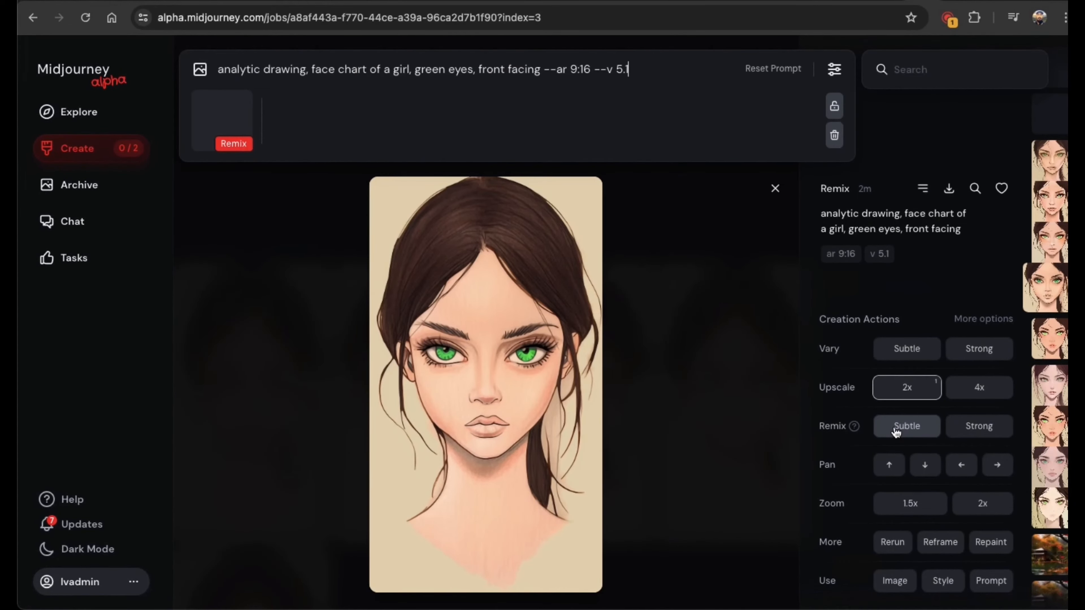
pyautogui.press('BackSpace')
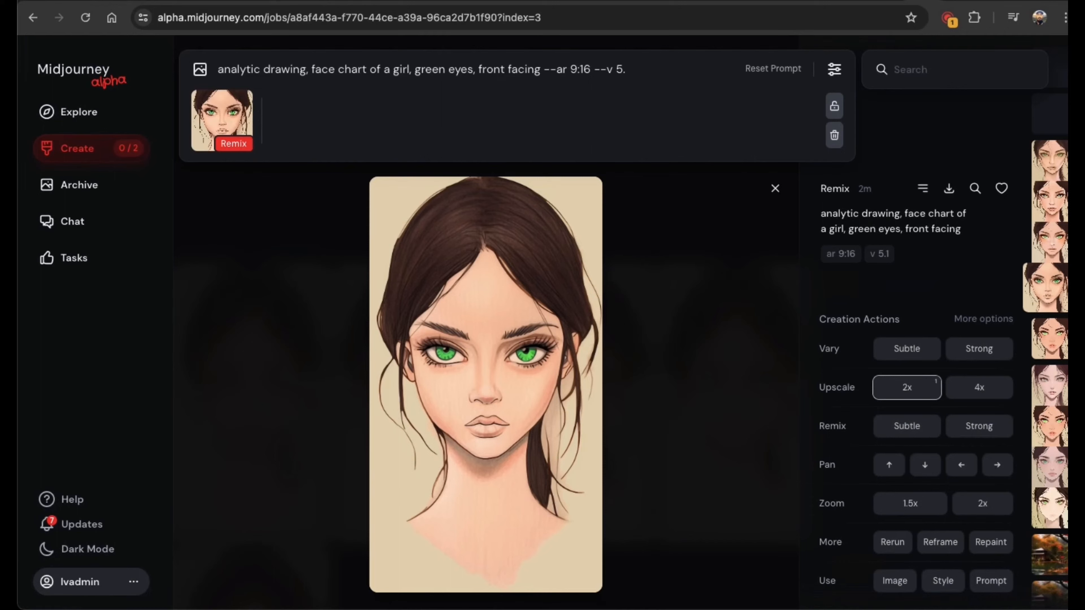
pyautogui.press('BackSpace')
pyautogui.press('BackSpace')
pyautogui.press('BackSpace')
pyautogui.press('BackSpace')
pyautogui.press('BackSpace')
# - Set the model version to 6 and submit the subtle remix of the fourth image
pyautogui.click(833, 71)
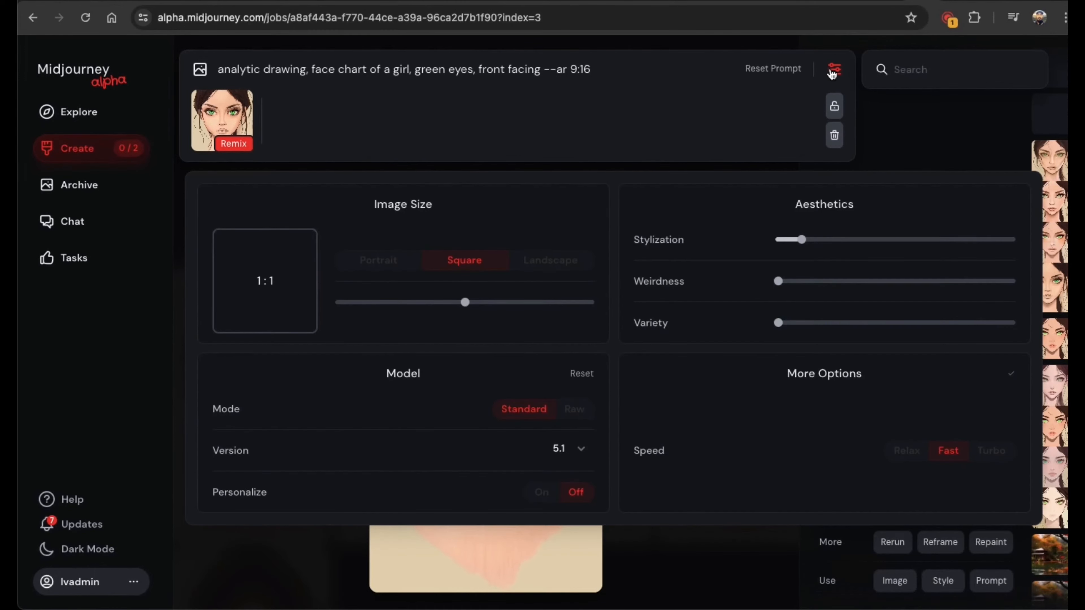
pyautogui.click(581, 451)
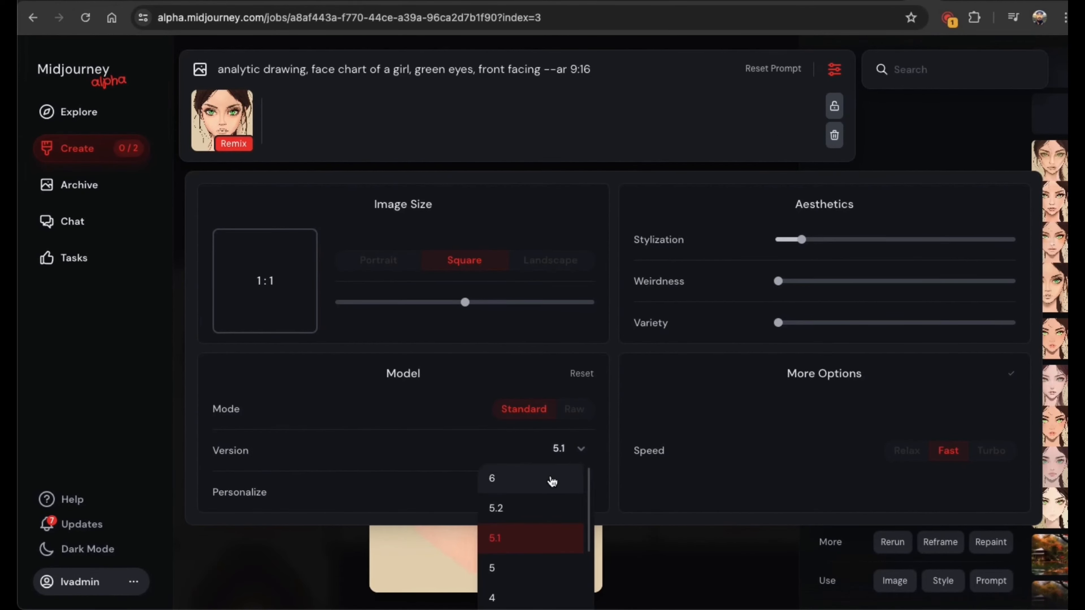
pyautogui.click(548, 482)
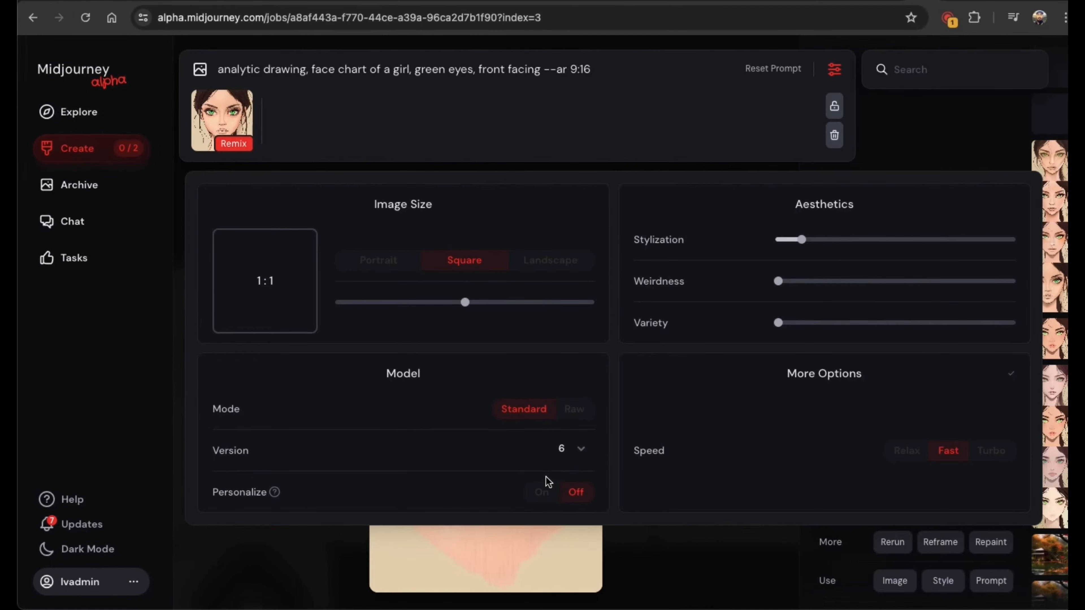
pyautogui.click(834, 71)
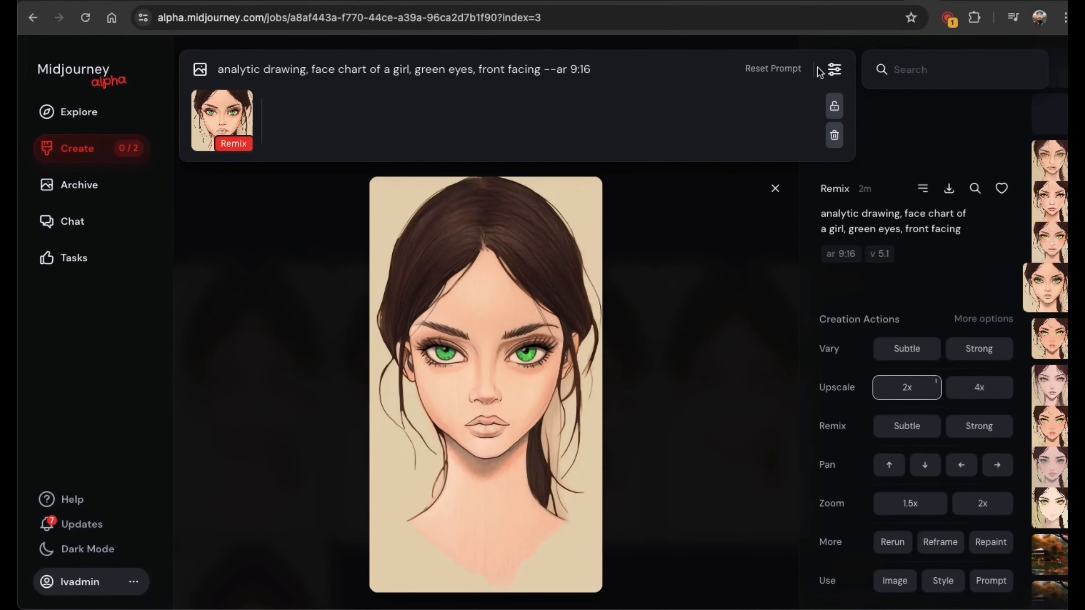
pyautogui.click(703, 69)
pyautogui.press('Return')
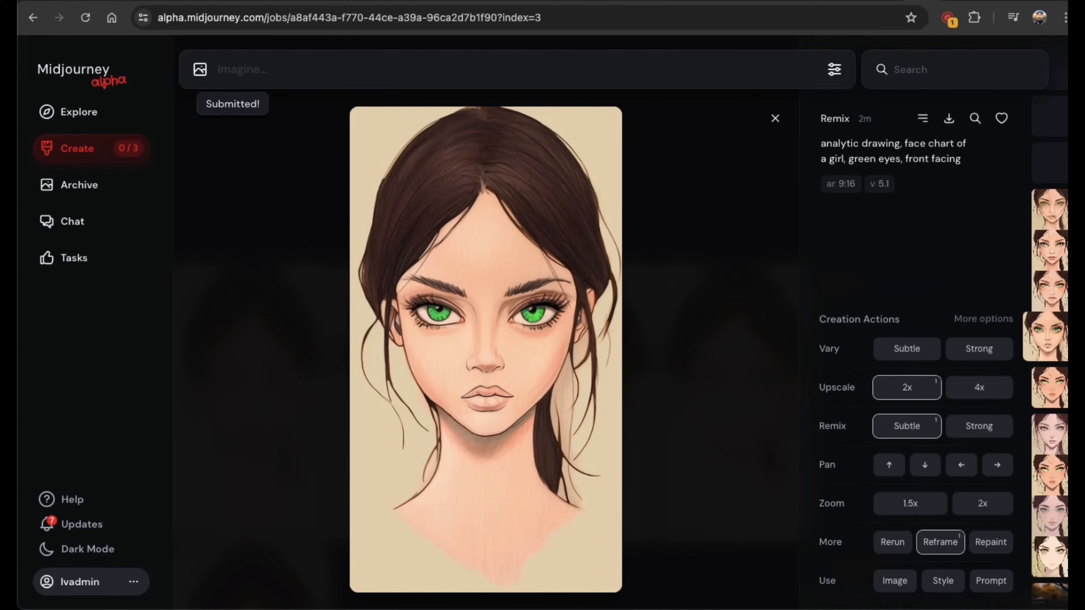
# - Return to the feed and view the new version 6 remix images from the first to the fourth
pyautogui.click(775, 118)
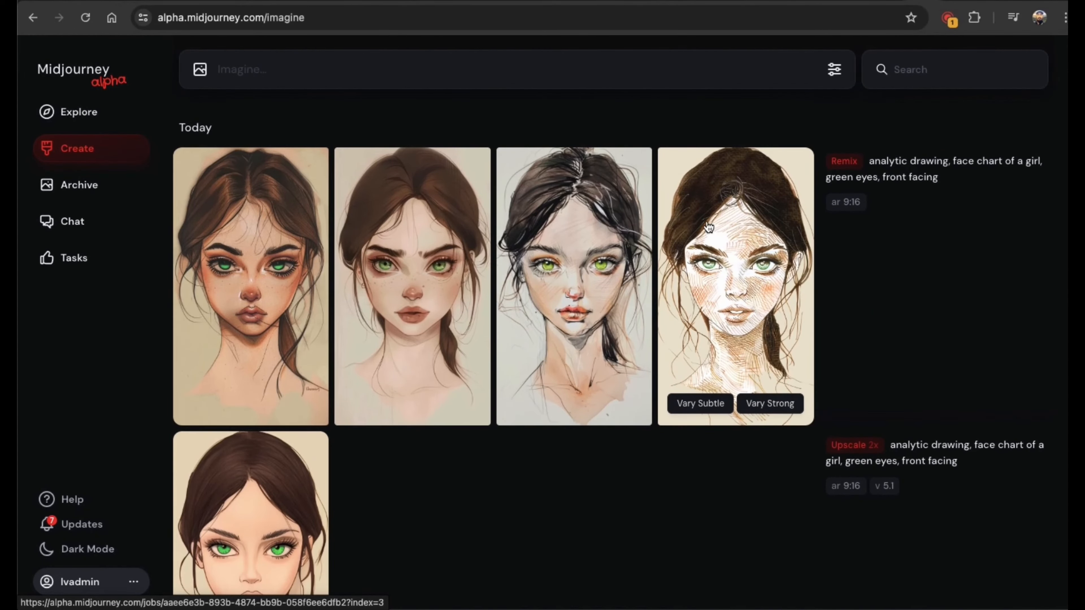
pyautogui.click(294, 266)
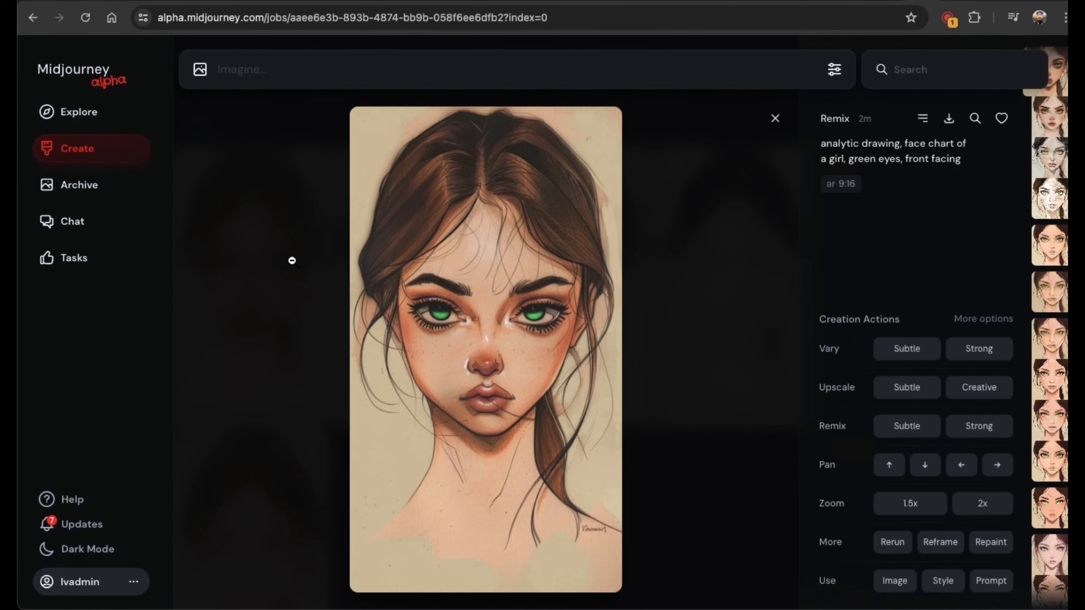
pyautogui.press('Right')
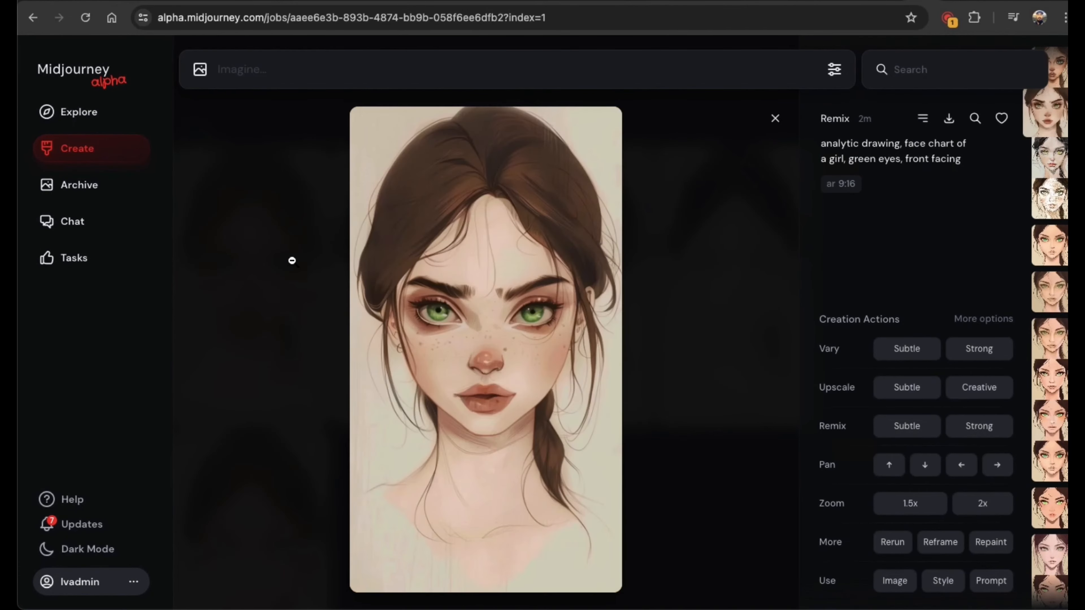
pyautogui.press('Right')
pyautogui.press('Right')
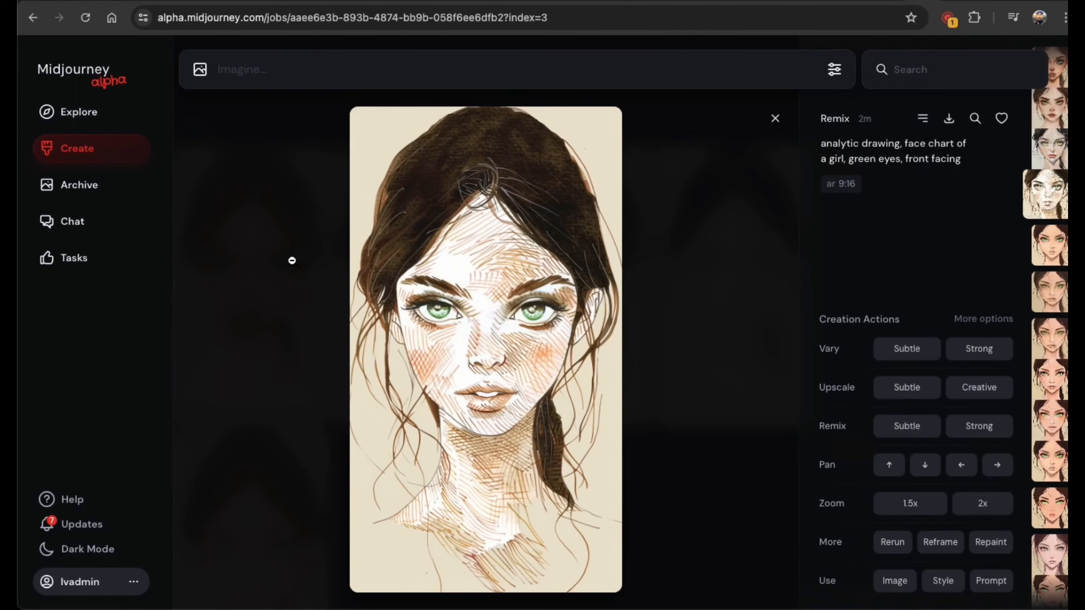
# - Create subtle upscales of the third and the fourth version 6 remix images
pyautogui.press('Left')
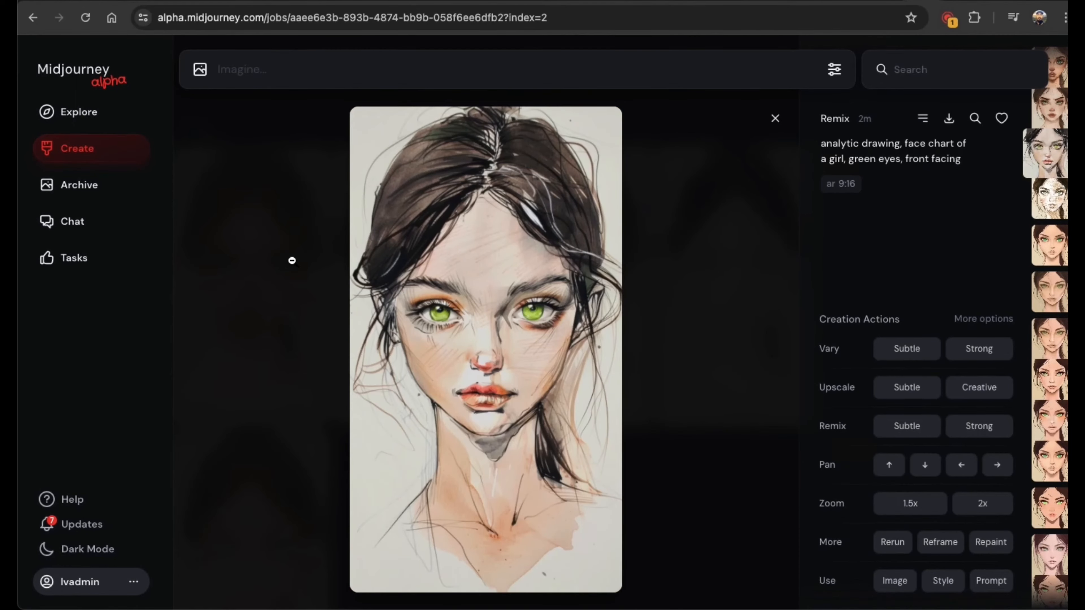
pyautogui.click(931, 394)
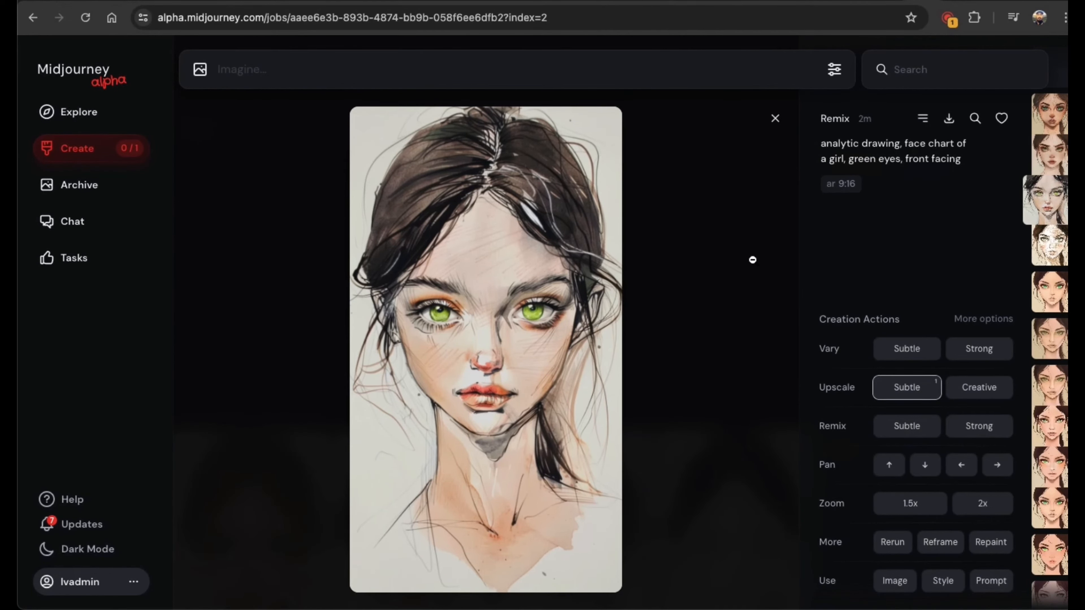
pyautogui.scroll(-1, 712, 269)
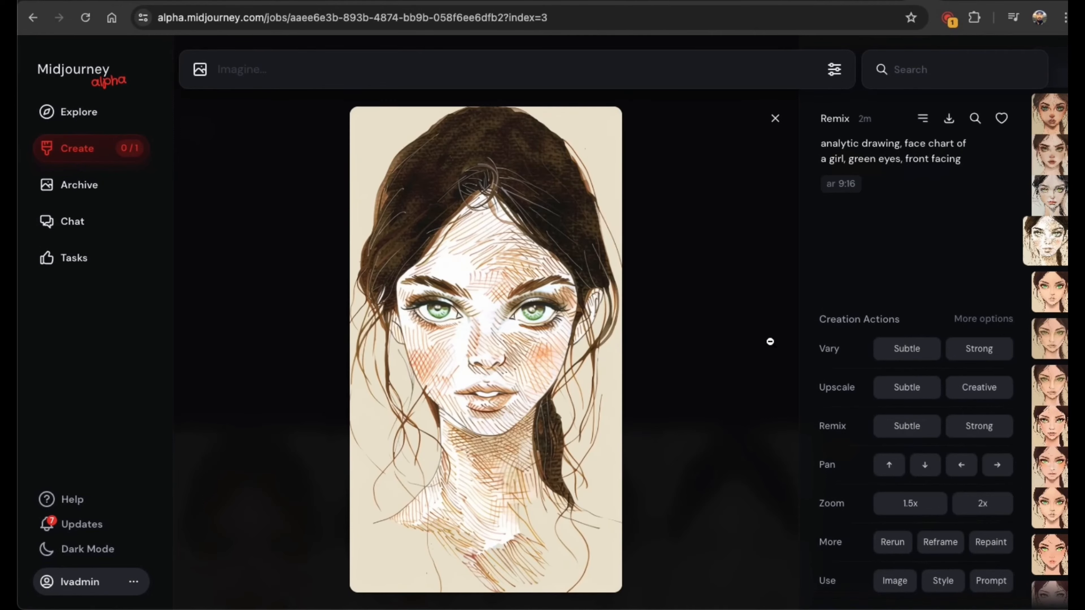
pyautogui.click(897, 391)
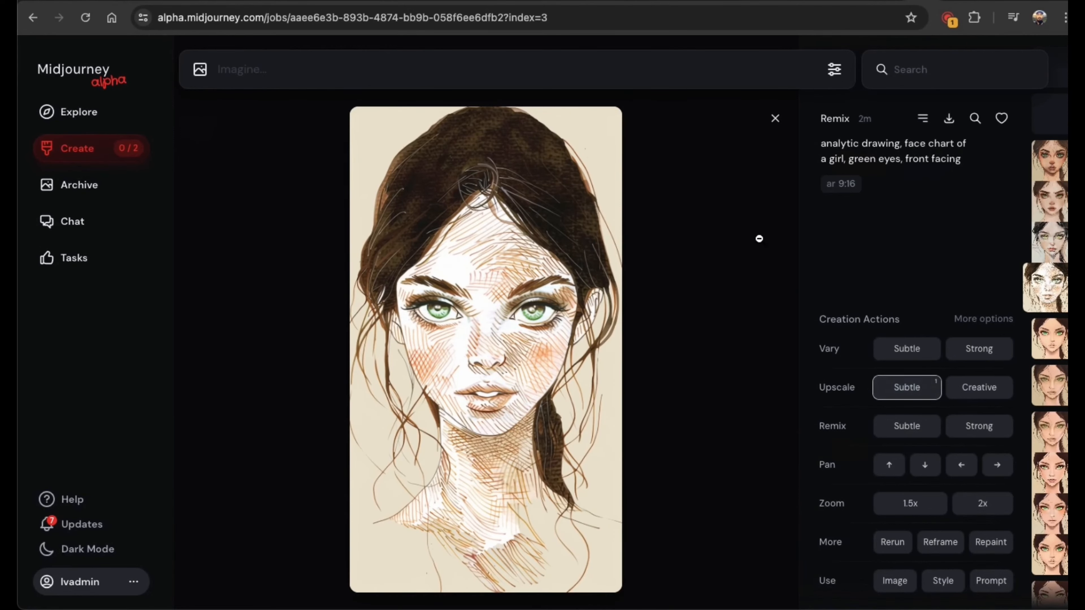
pyautogui.scroll(1, 890, 206)
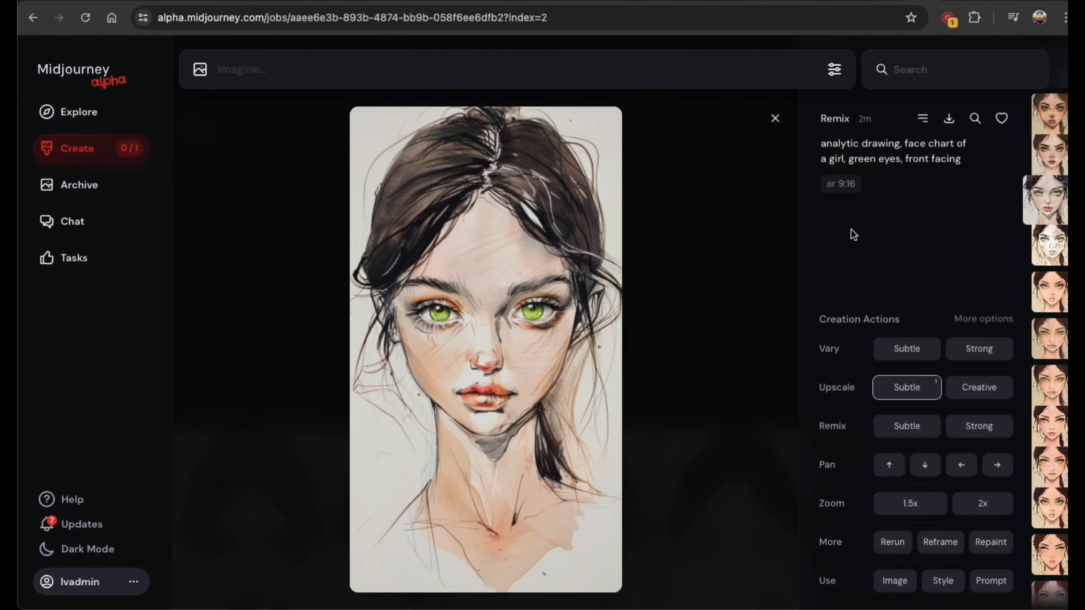
pyautogui.scroll(-1, 712, 268)
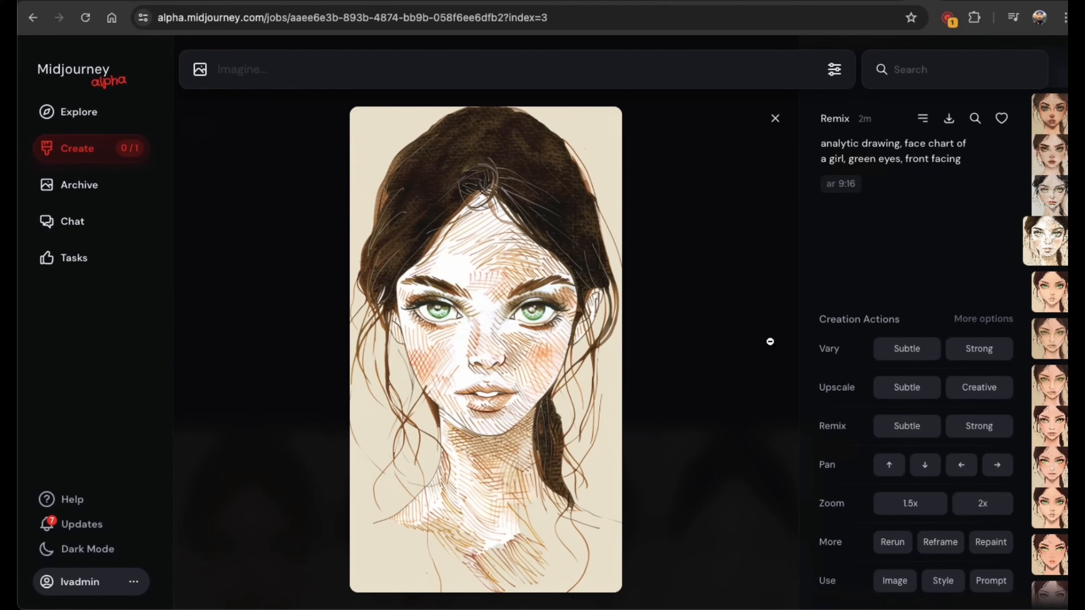
pyautogui.click(896, 394)
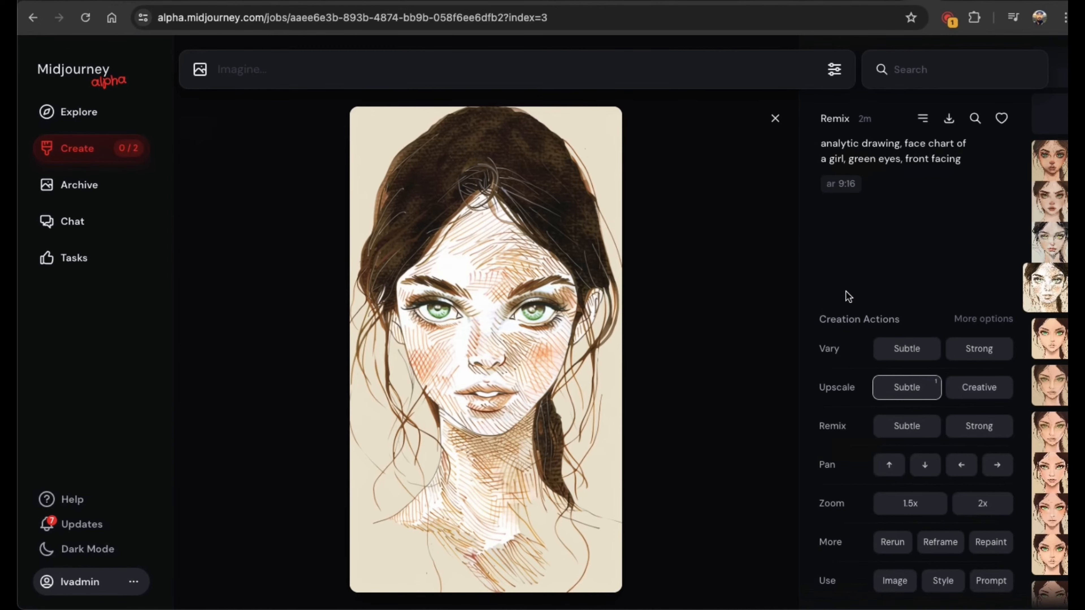
# - Go back through the creation feed to the upscaled niji 6 portrait and enlarge it
pyautogui.click(775, 120)
pyautogui.scroll(-10, 504, 319)
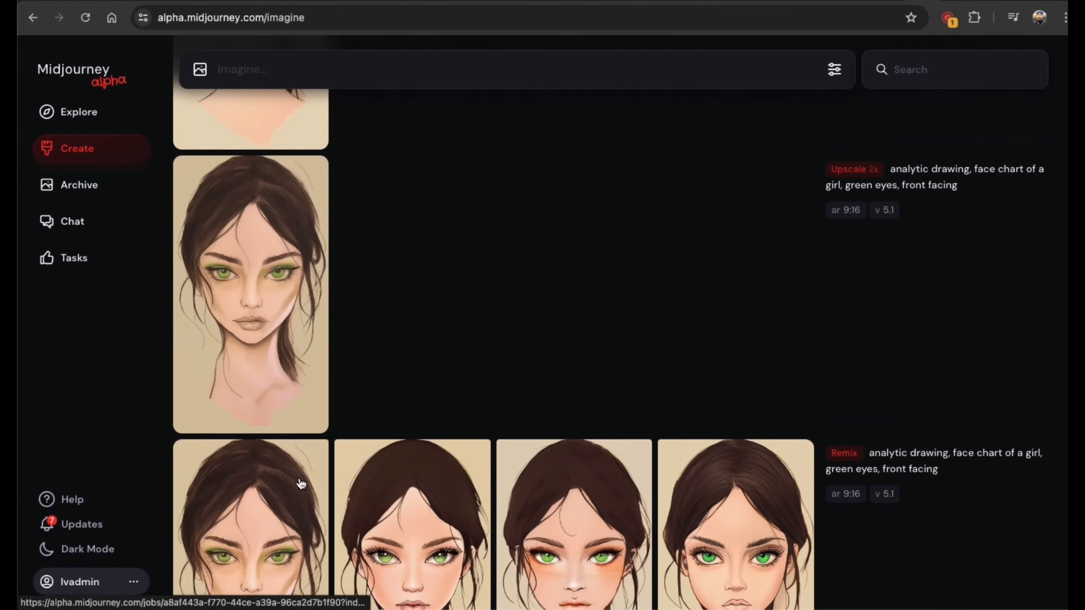
pyautogui.scroll(-3, 301, 483)
pyautogui.scroll(-5, 301, 483)
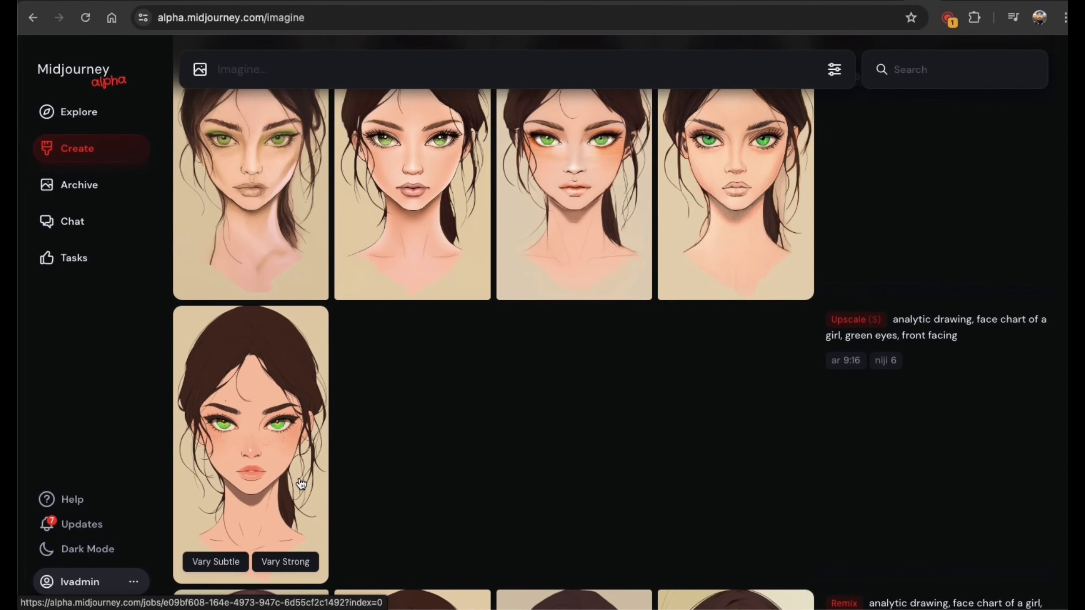
pyautogui.scroll(-4, 301, 483)
pyautogui.scroll(-4, 301, 483)
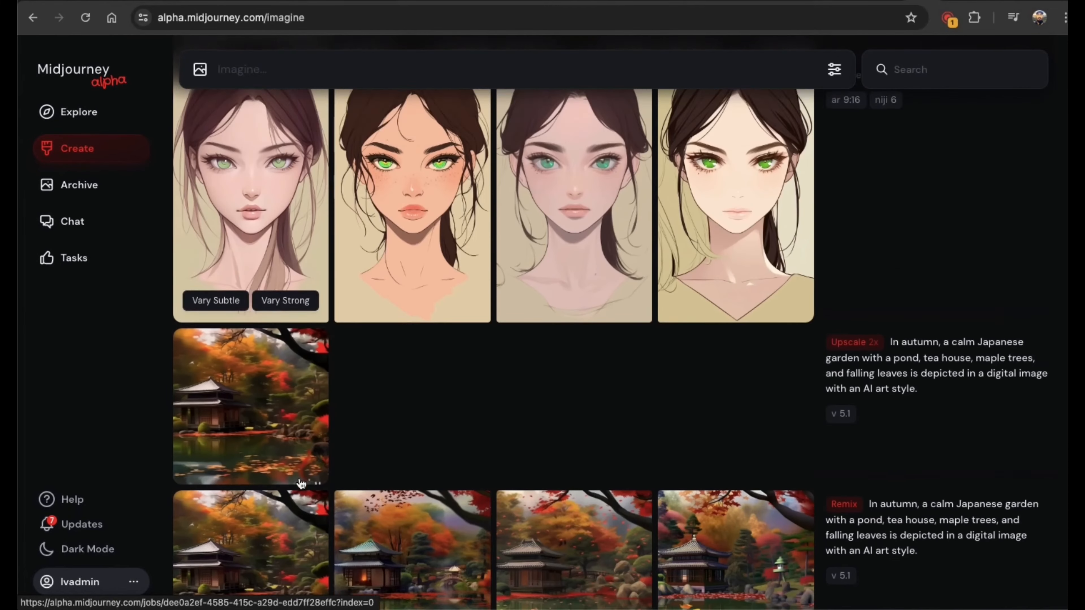
pyautogui.scroll(8, 301, 482)
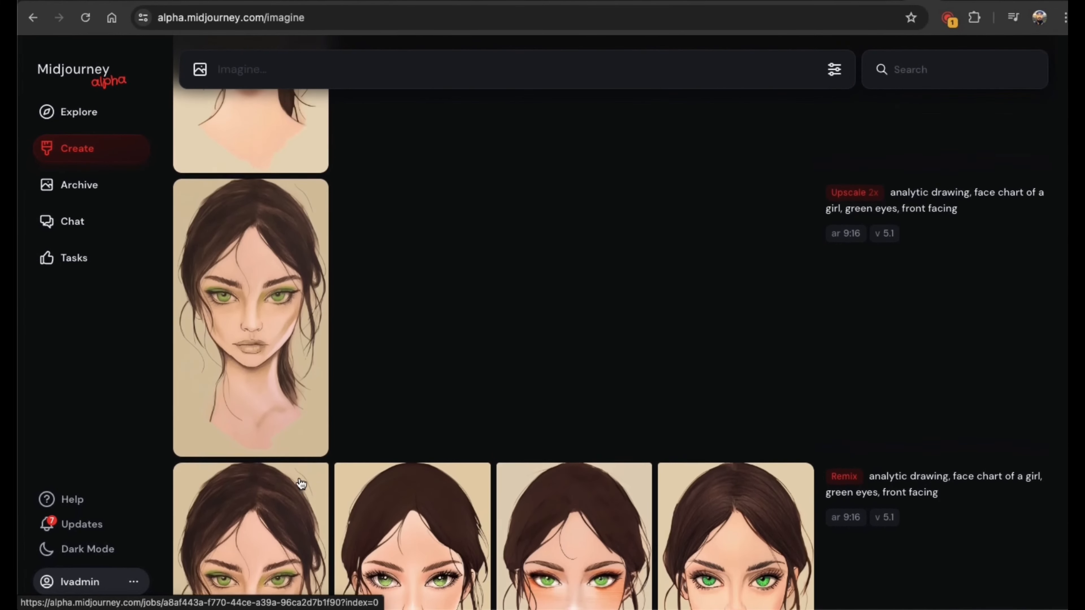
pyautogui.scroll(-10, 301, 485)
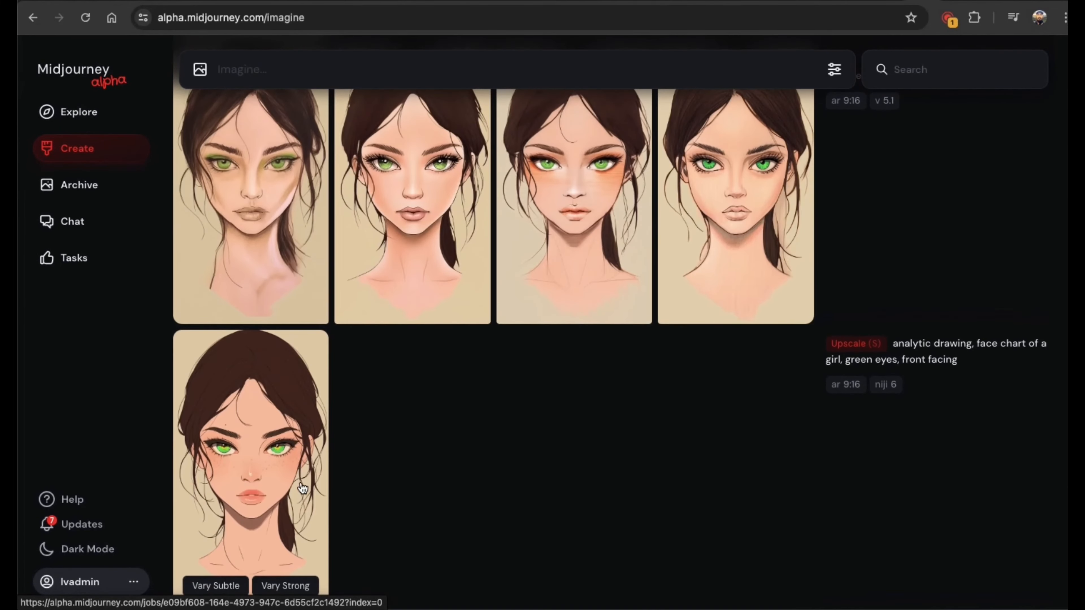
pyautogui.click(272, 470)
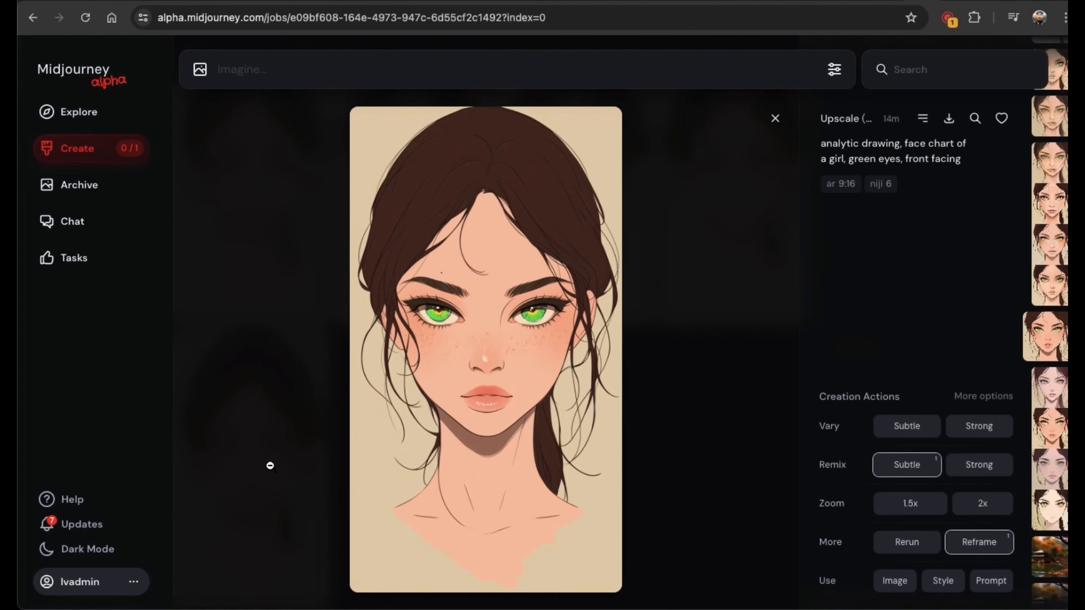
pyautogui.click(444, 437)
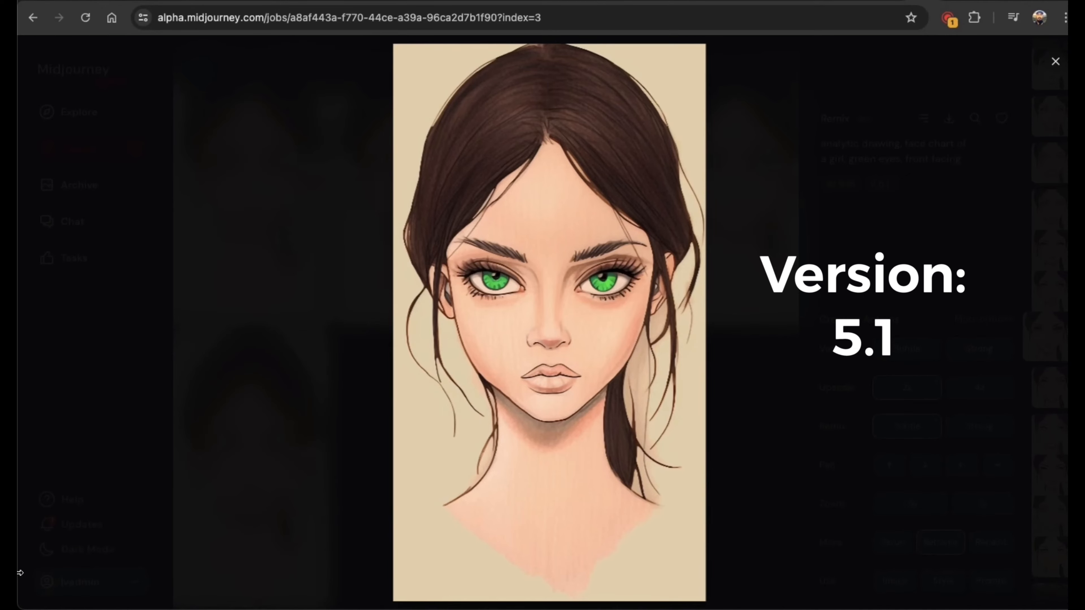
# - Compare the enlarged images from the fourth version 5.1 remix through to the third version 6 remix, and leave the enlarged view
pyautogui.press('Left')
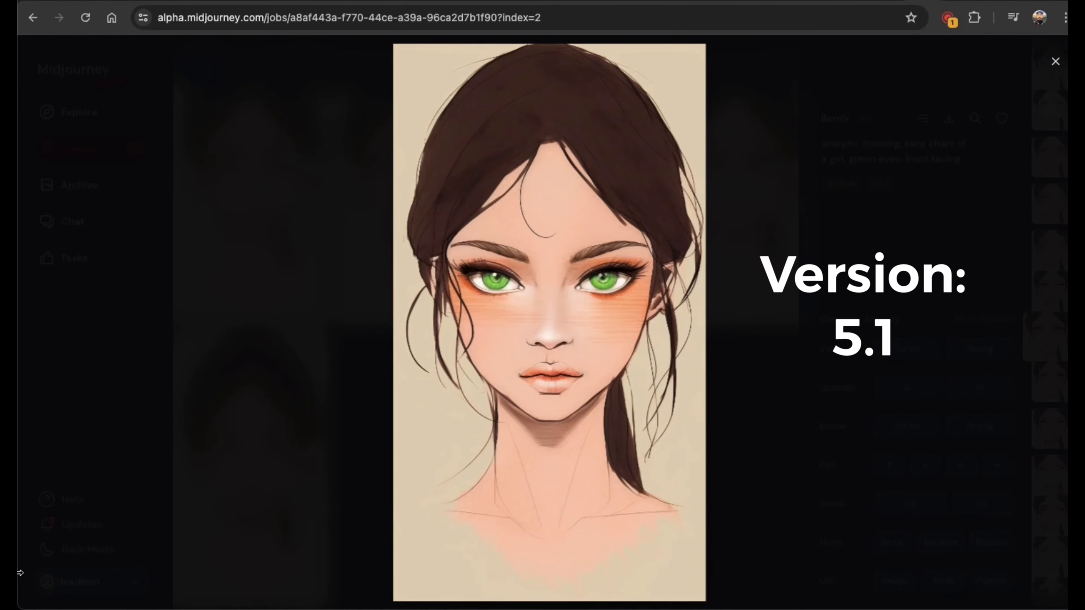
pyautogui.press('Left')
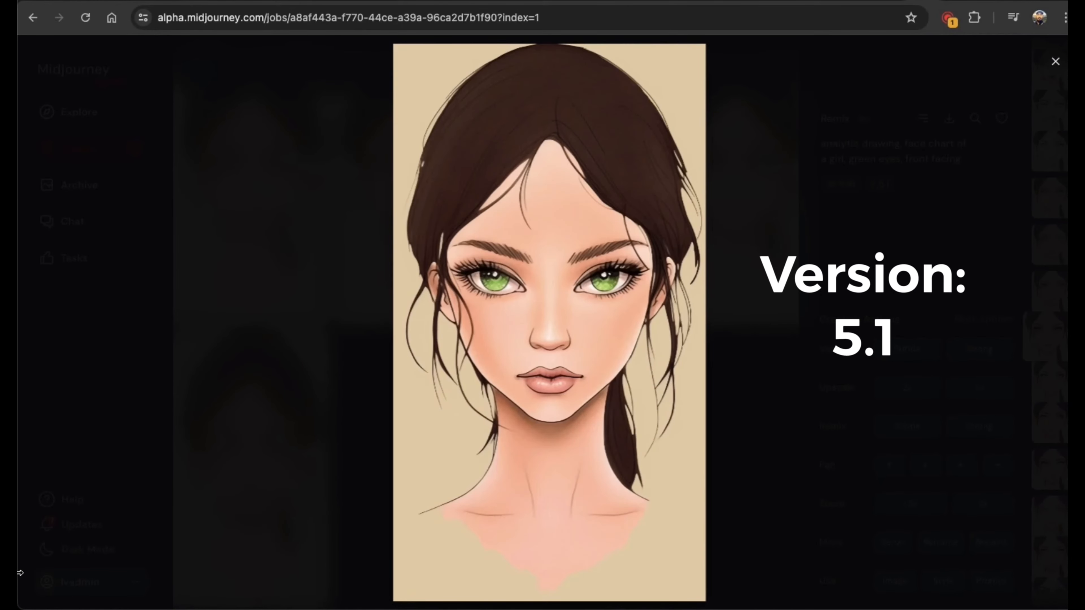
pyautogui.press('Left')
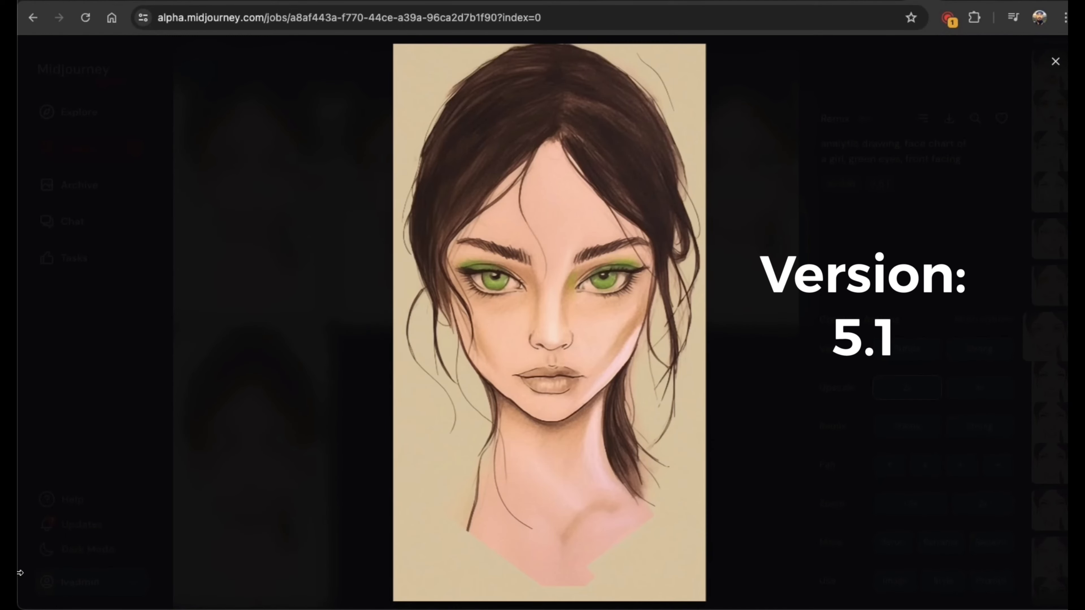
pyautogui.press('Left')
pyautogui.press('Left')
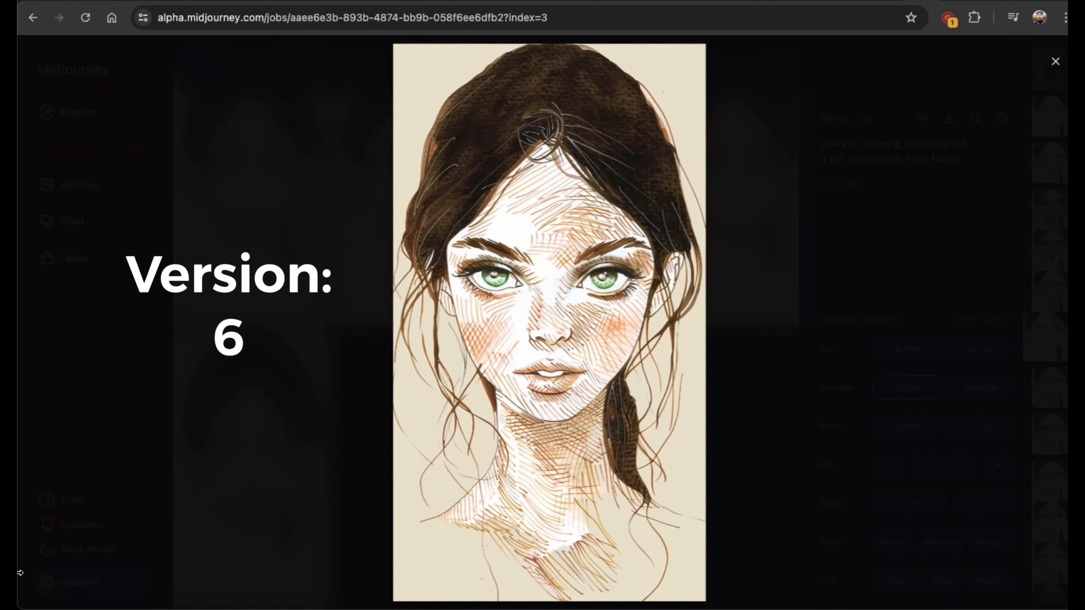
pyautogui.press('Left')
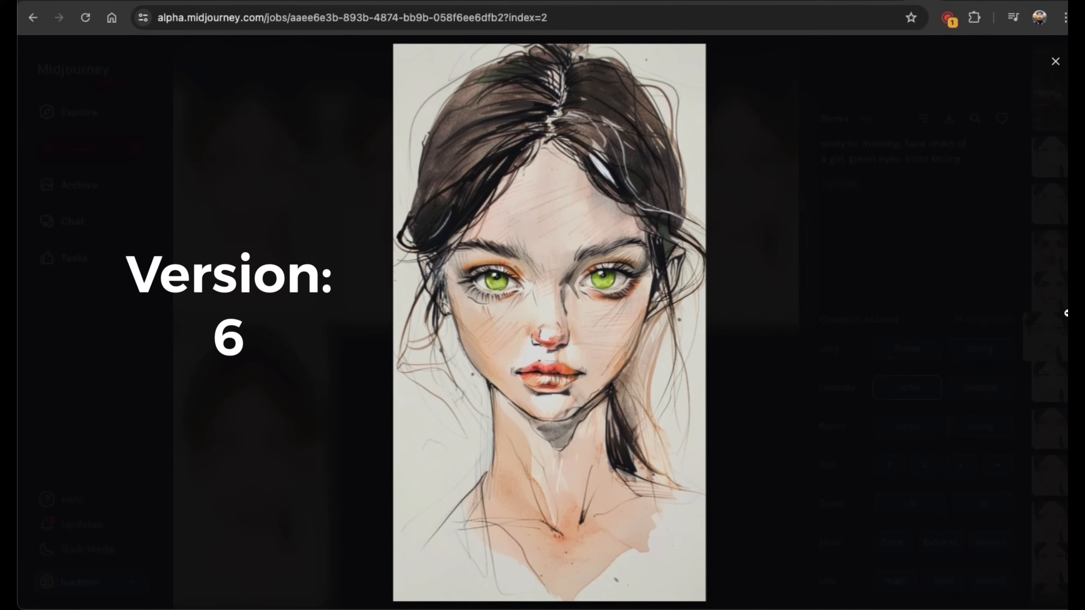
pyautogui.click(1057, 65)
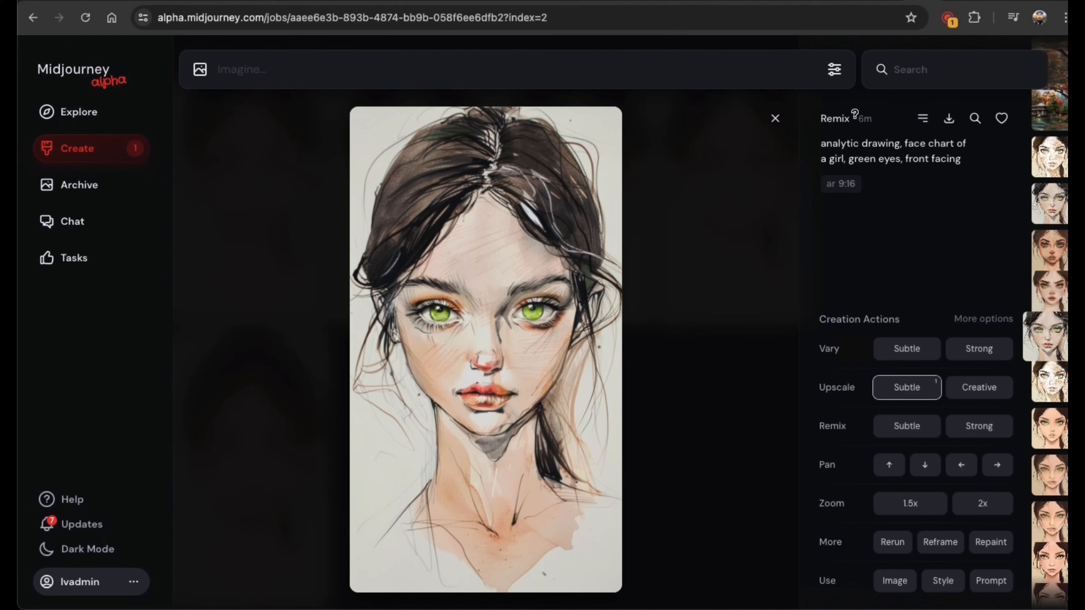
# - Show the source image that the third version 6 remix was made from
pyautogui.moveTo(815, 113)
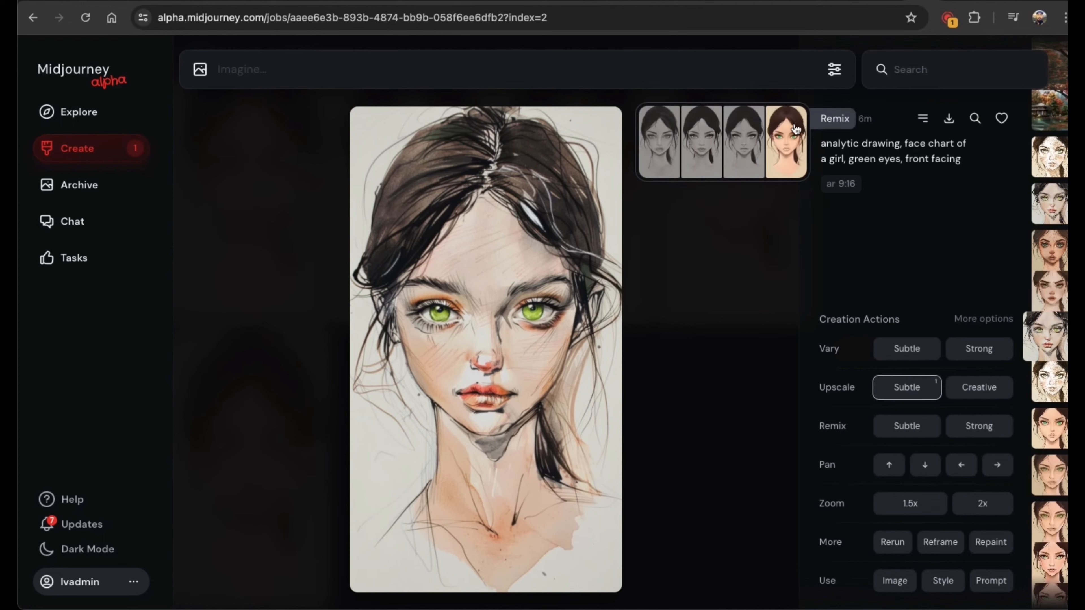